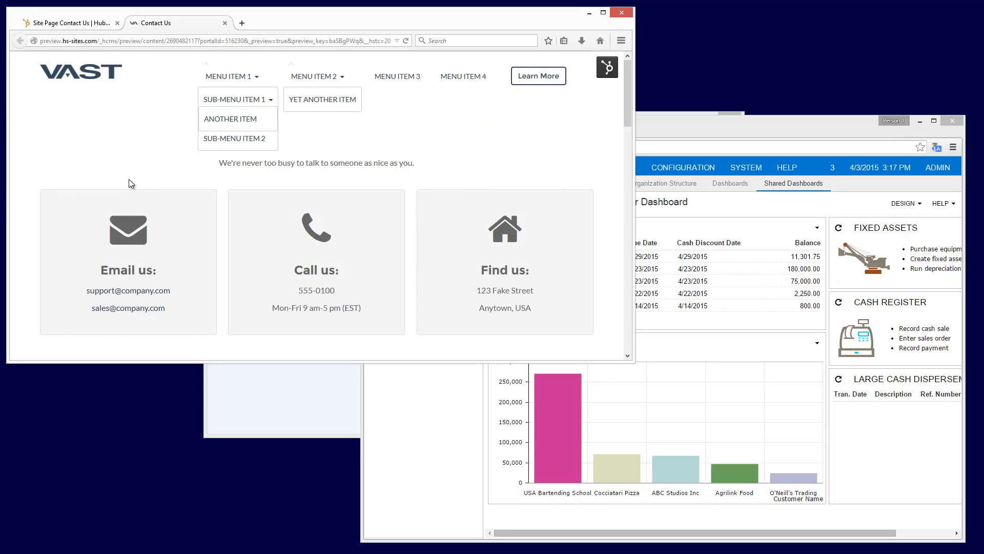
# Fill in the Sales Inquiry form with first name "Video", last name "Lead" and the contact's e-mail address
pyautogui.moveTo(630, 100); pyautogui.dragTo(628, 230)
pyautogui.click(489, 186)
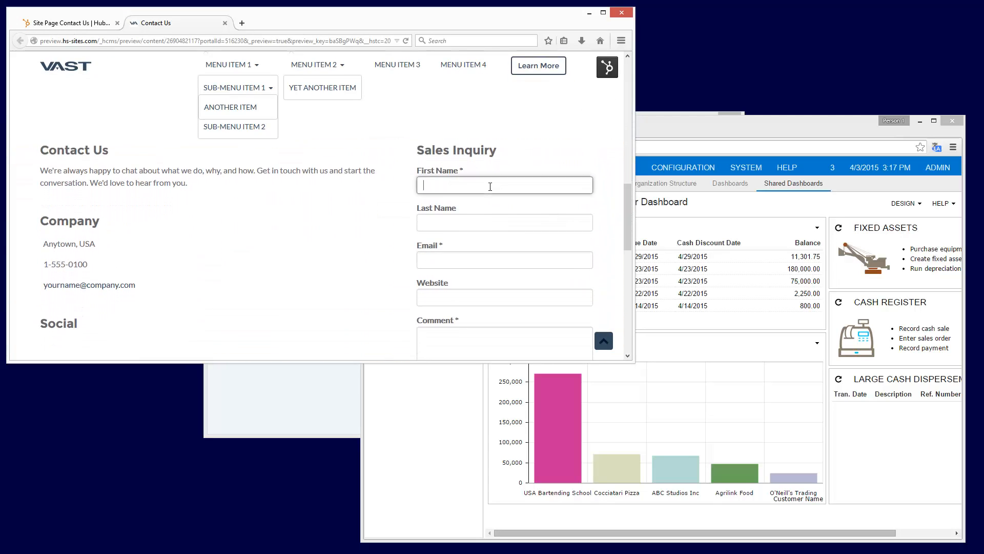
pyautogui.write('Video')
pyautogui.press('Tab')
pyautogui.write('Lead')
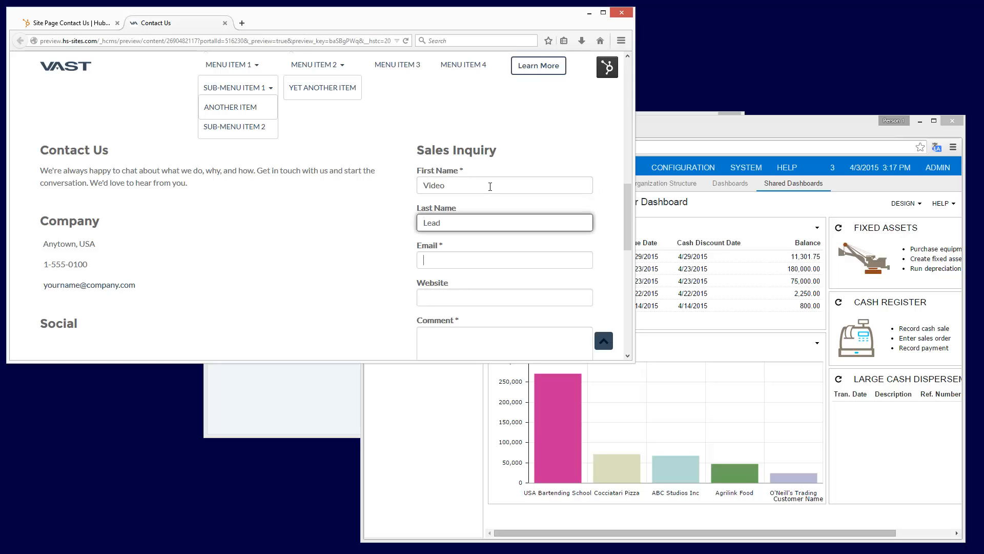
pyautogui.press('Tab')
pyautogui.write('djohnson')
pyautogui.press('Down')
pyautogui.press('Return')
pyautogui.press('Tab')
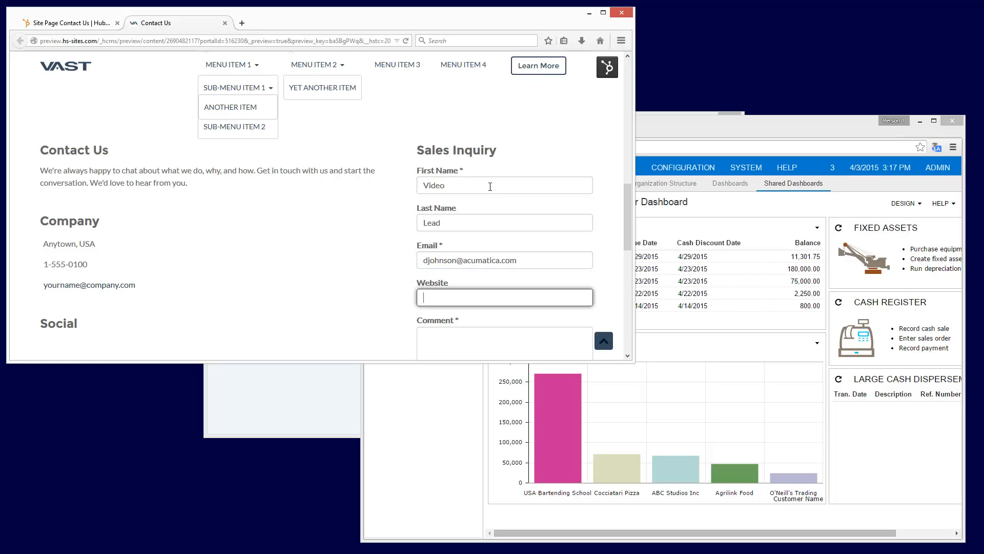
# Enter the comment "sample for video" and submit the sales inquiry
pyautogui.scroll(-2, 488, 204)
pyautogui.click(468, 282)
pyautogui.write('sample f')
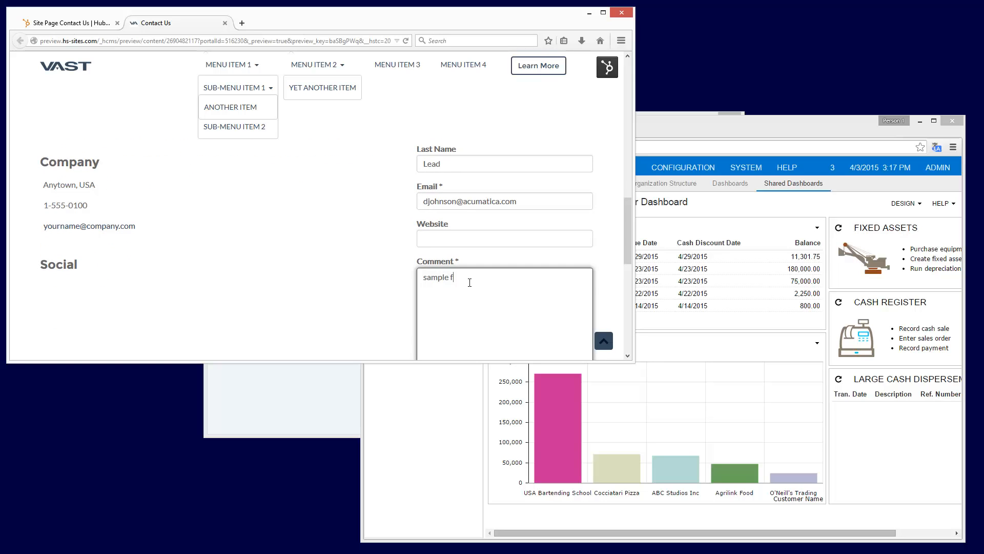
pyautogui.write('or video')
pyautogui.scroll(-3, 468, 278)
pyautogui.click(444, 240)
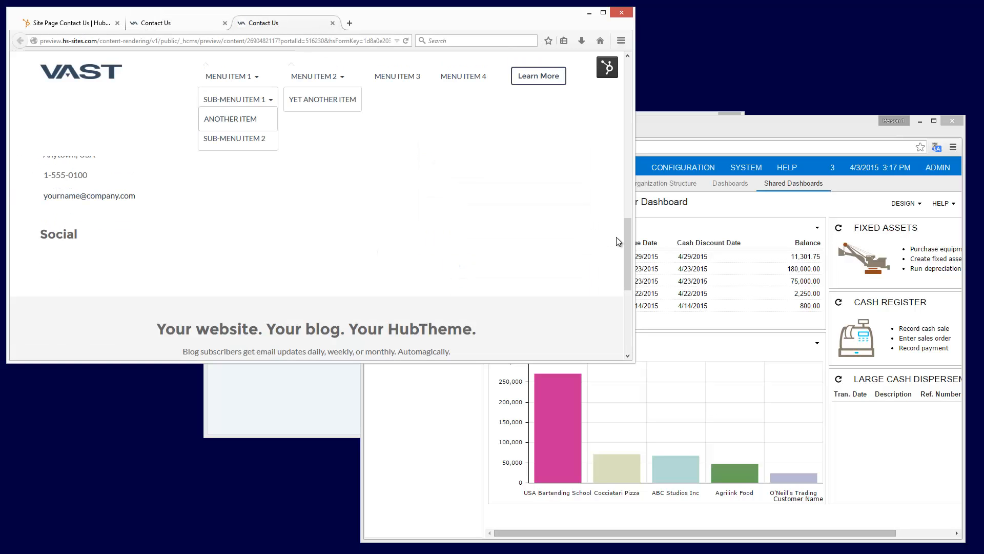
# Check the page returned by the form submission and close both Contact Us preview pages
pyautogui.scroll(-3, 574, 235)
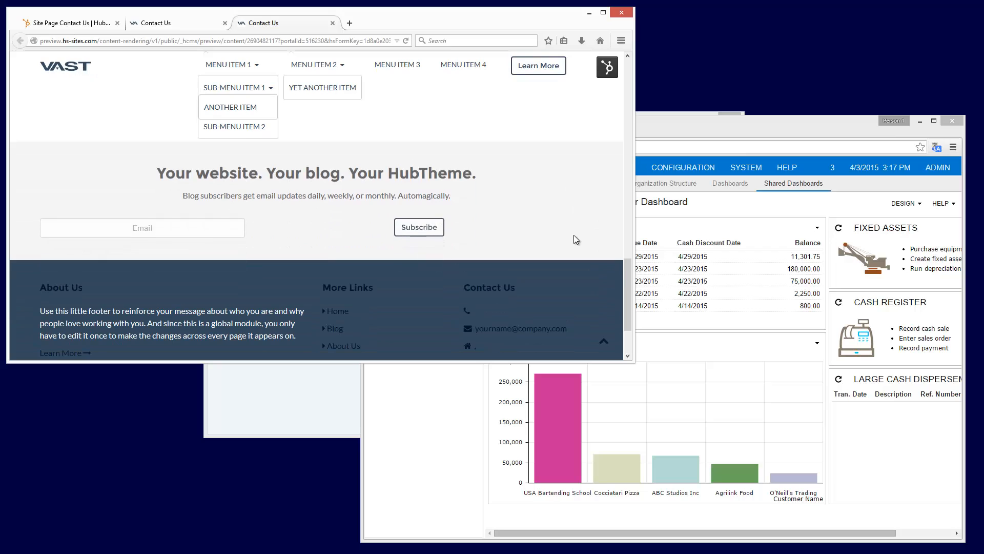
pyautogui.scroll(2, 574, 234)
pyautogui.scroll(4, 574, 235)
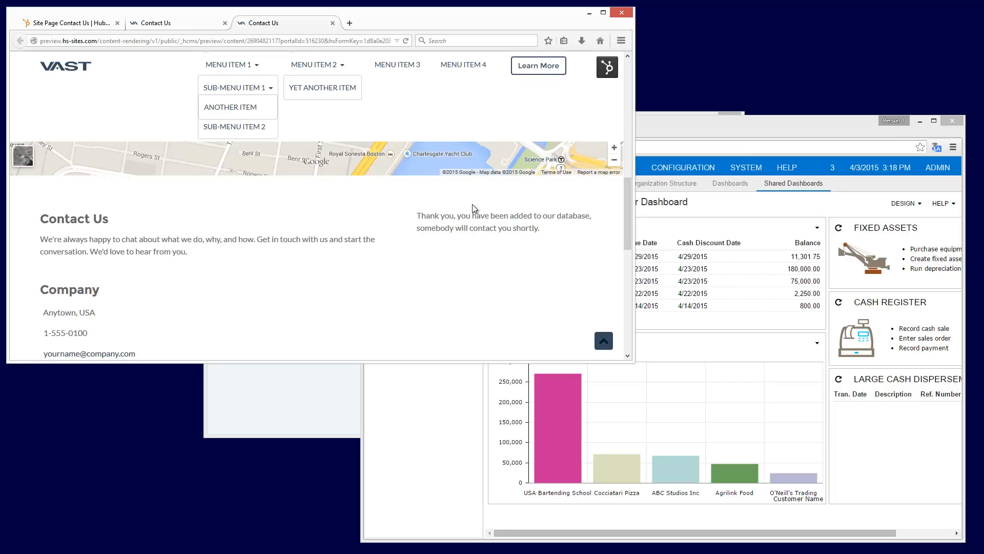
pyautogui.click(332, 24)
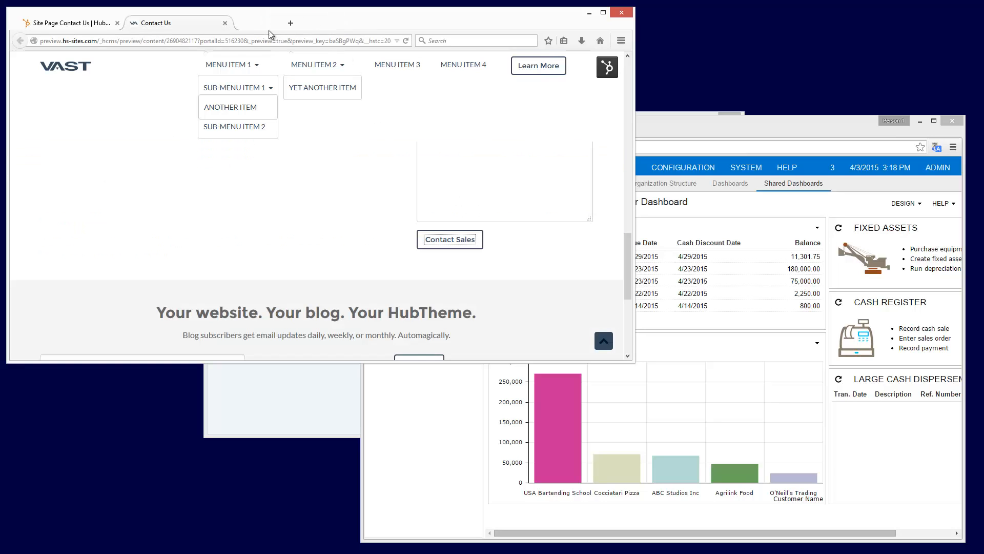
pyautogui.click(226, 23)
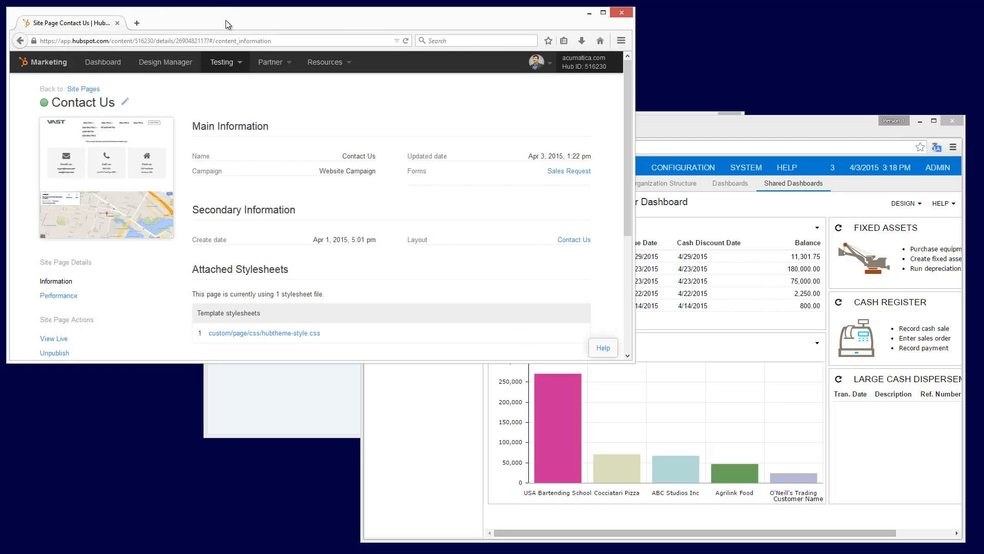
# Open the Video Lead record from HubSpot's contacts
pyautogui.click(270, 62)
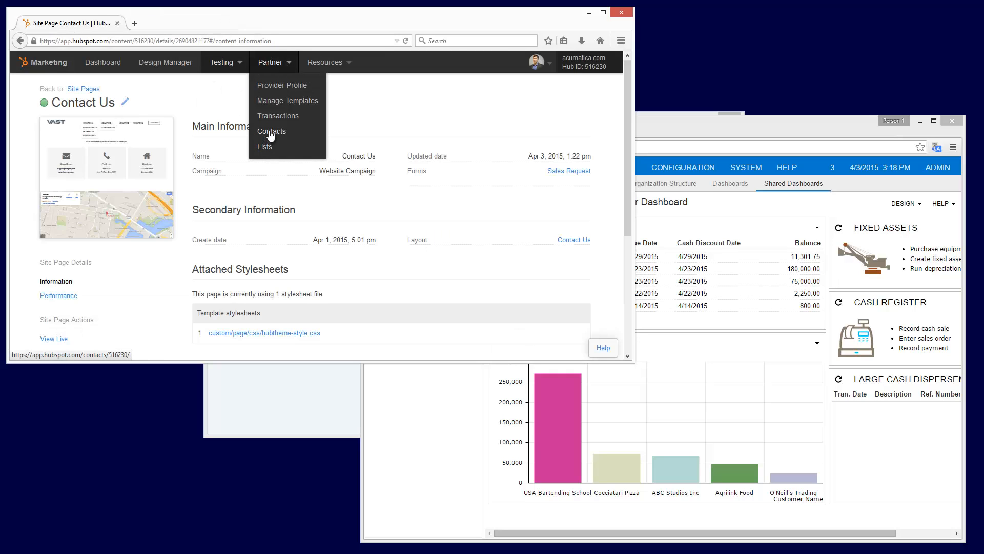
pyautogui.click(265, 147)
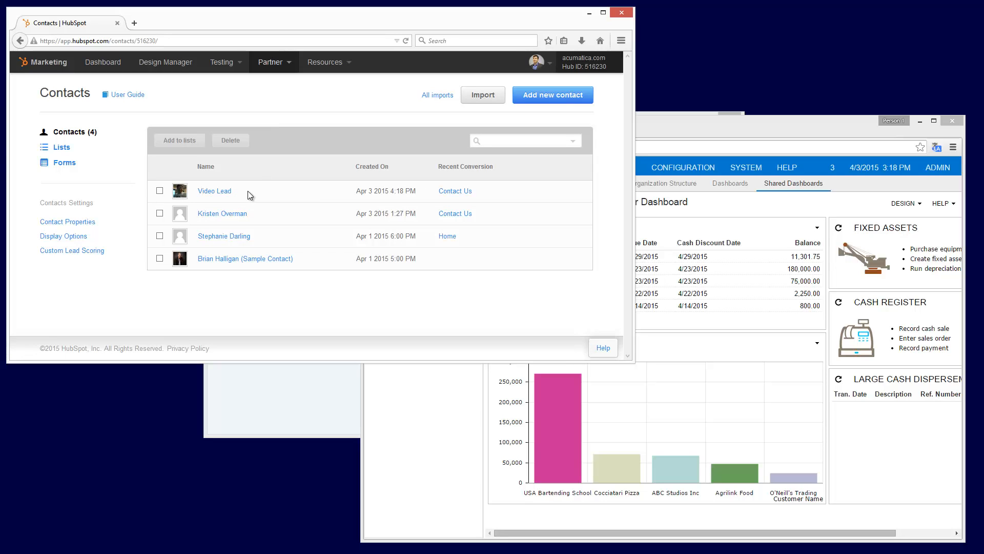
pyautogui.click(221, 191)
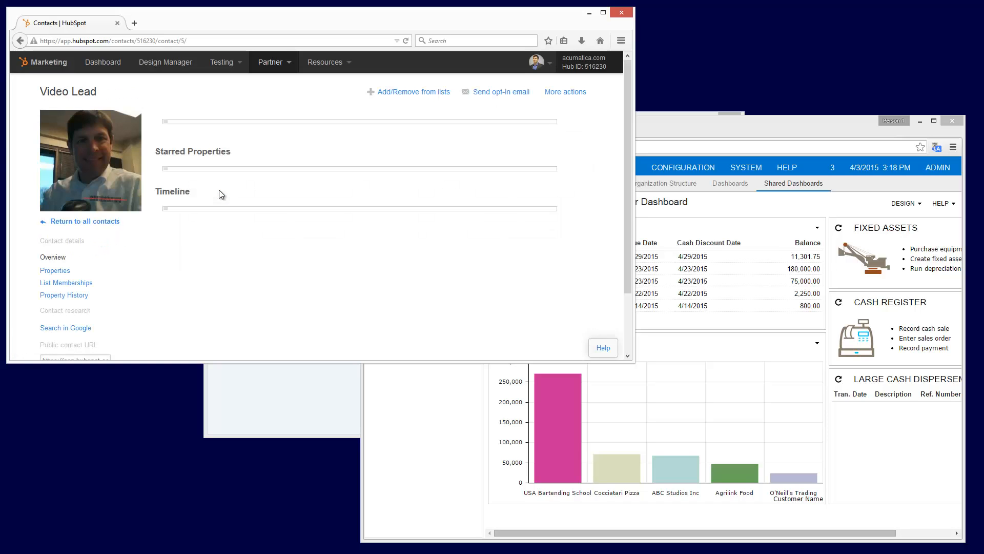
pyautogui.scroll(-2, 238, 218)
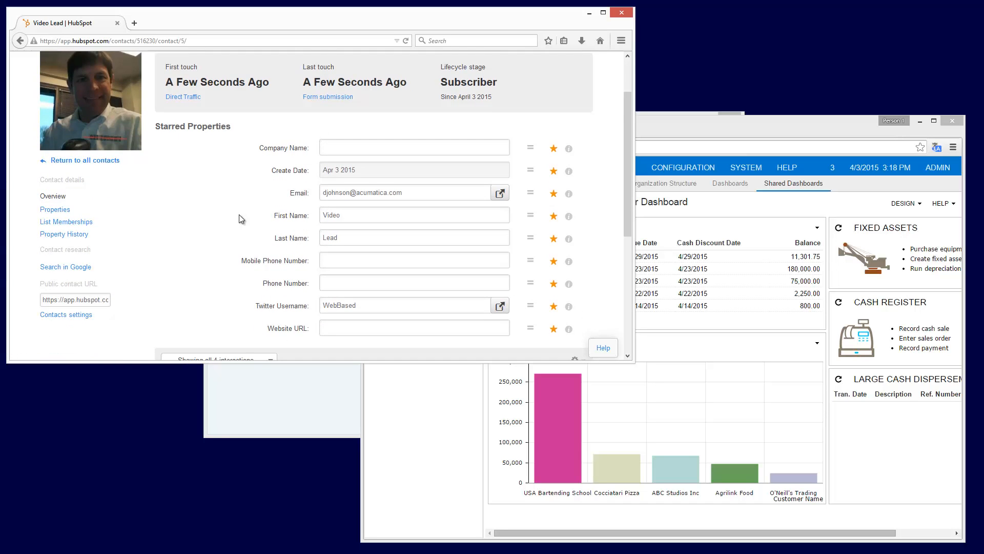
pyautogui.scroll(-4, 239, 215)
pyautogui.click(327, 202)
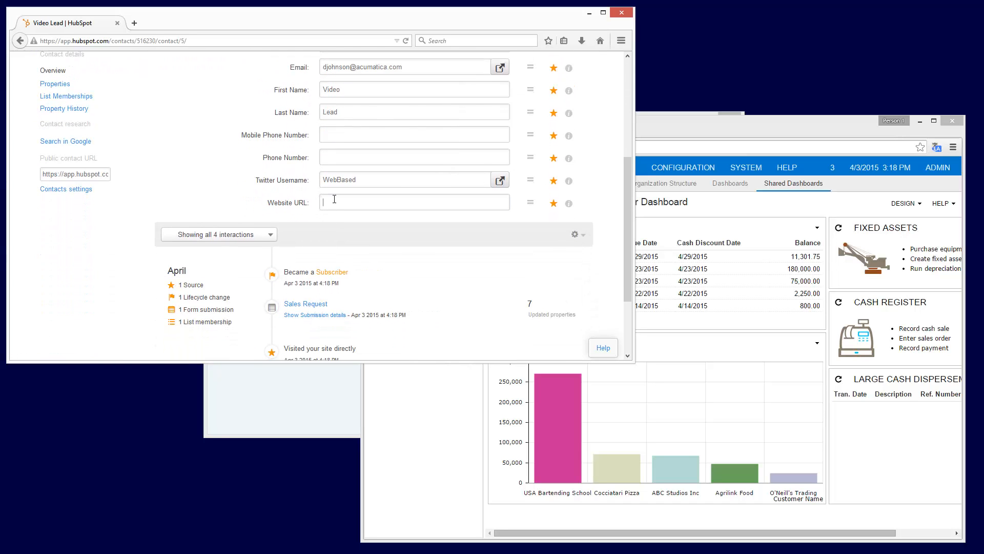
pyautogui.write('www.acumati')
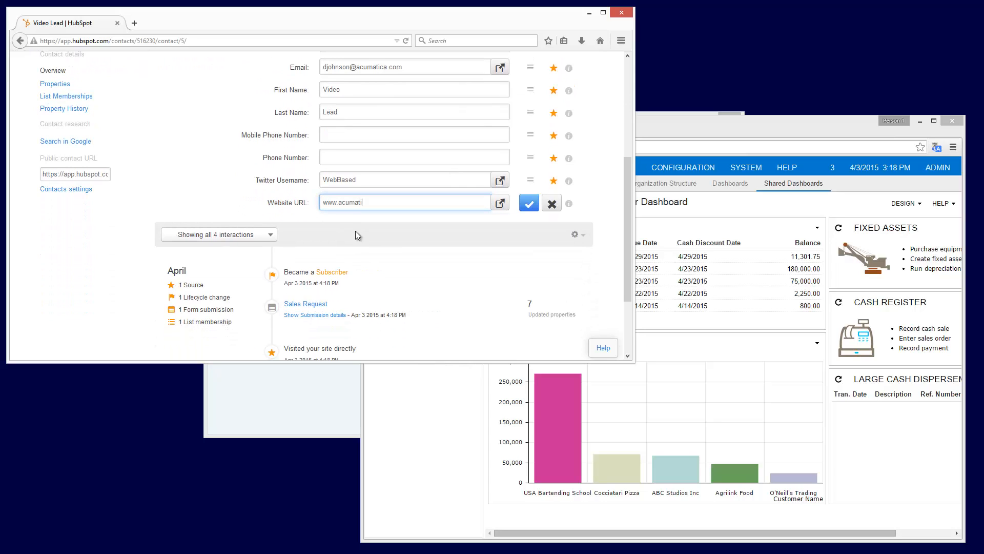
pyautogui.write('ca.com')
pyautogui.scroll(-2, 355, 230)
pyautogui.click(529, 155)
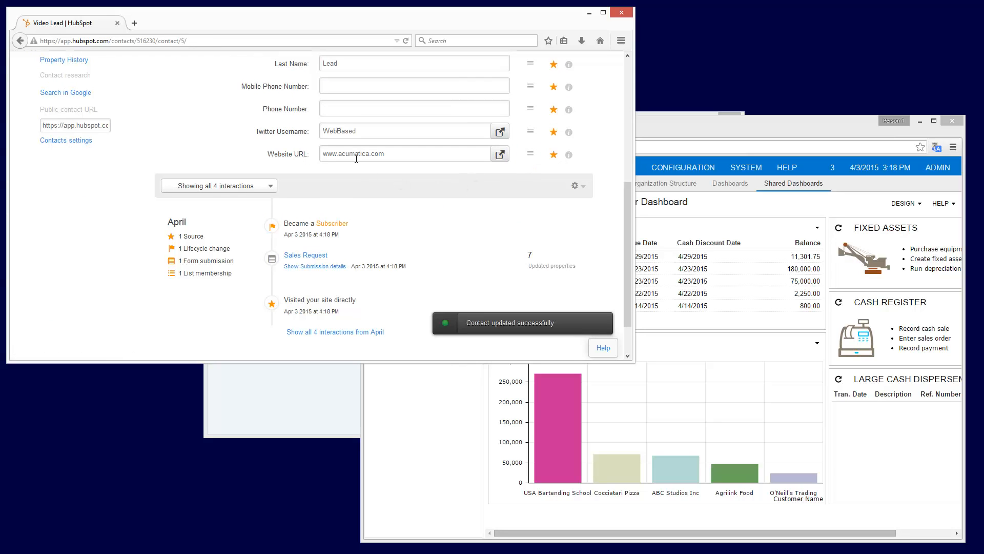
# Open the Leads for ERP contact list to examine its members
pyautogui.scroll(3, 180, 117)
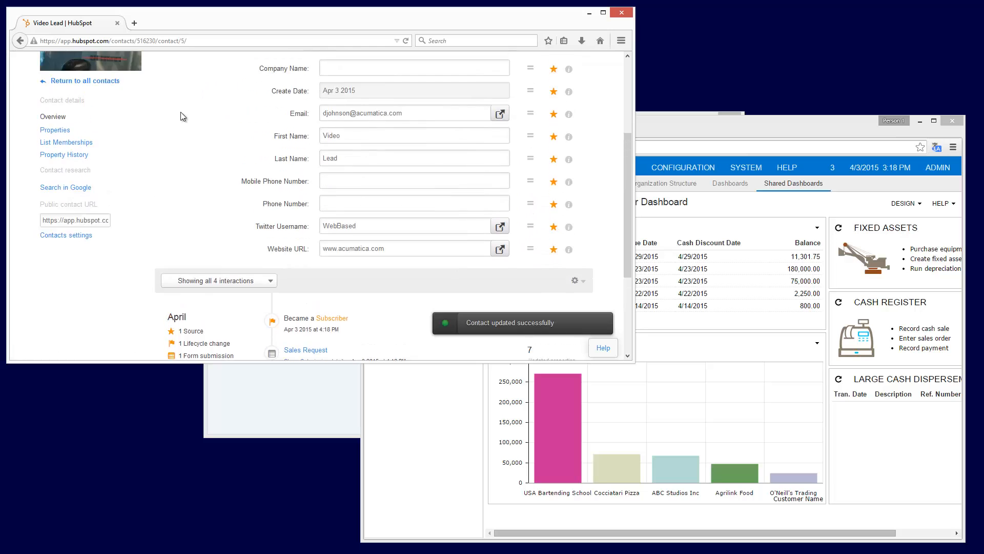
pyautogui.scroll(4, 180, 116)
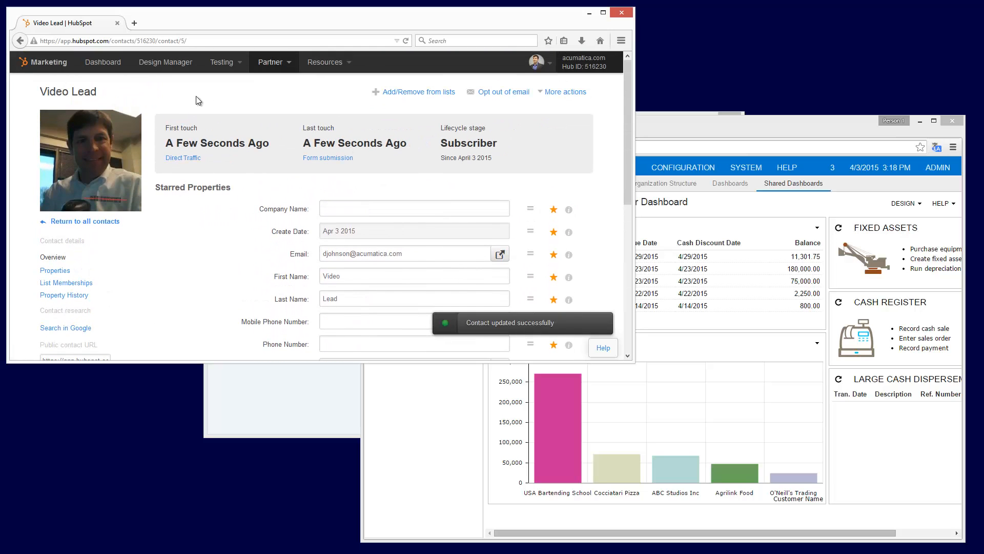
pyautogui.click(291, 65)
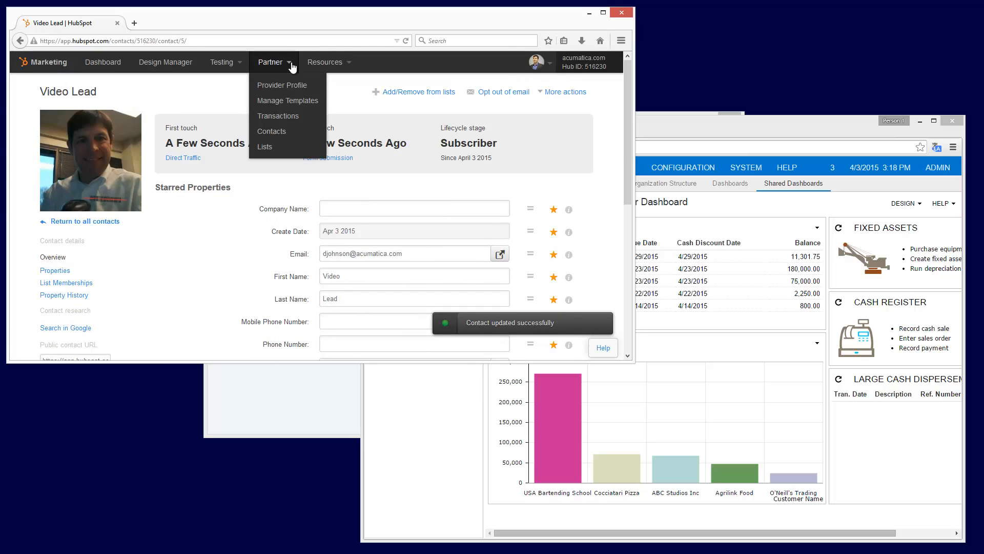
pyautogui.click(271, 143)
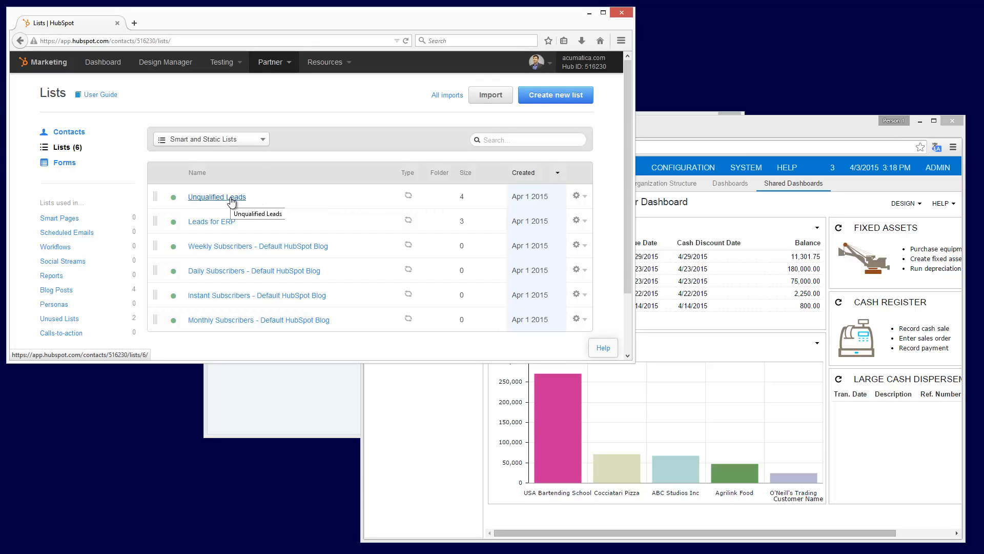
pyautogui.click(219, 221)
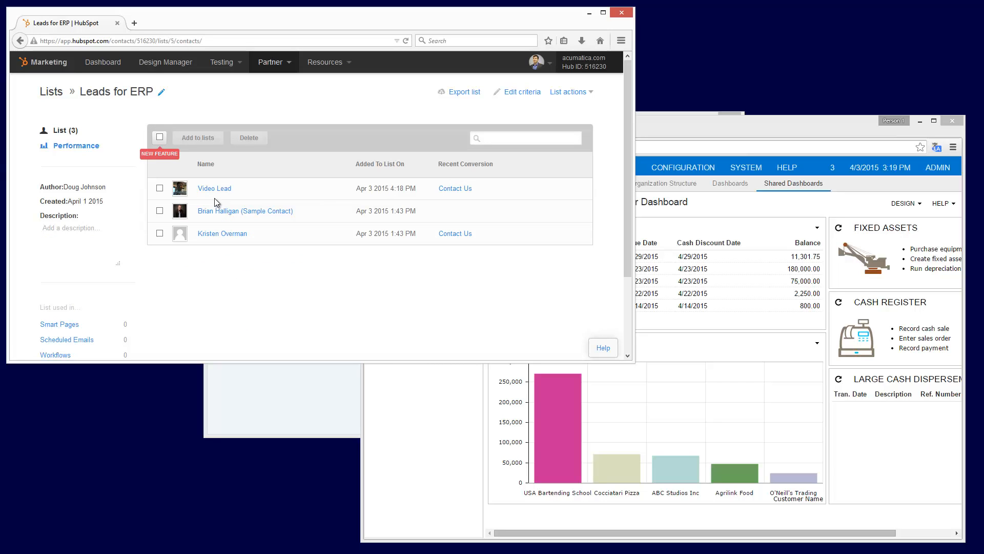
# Switch to Acumatica, open the lead found by searching Customer Management for "video", and widen the window to examine its details
pyautogui.click(287, 434)
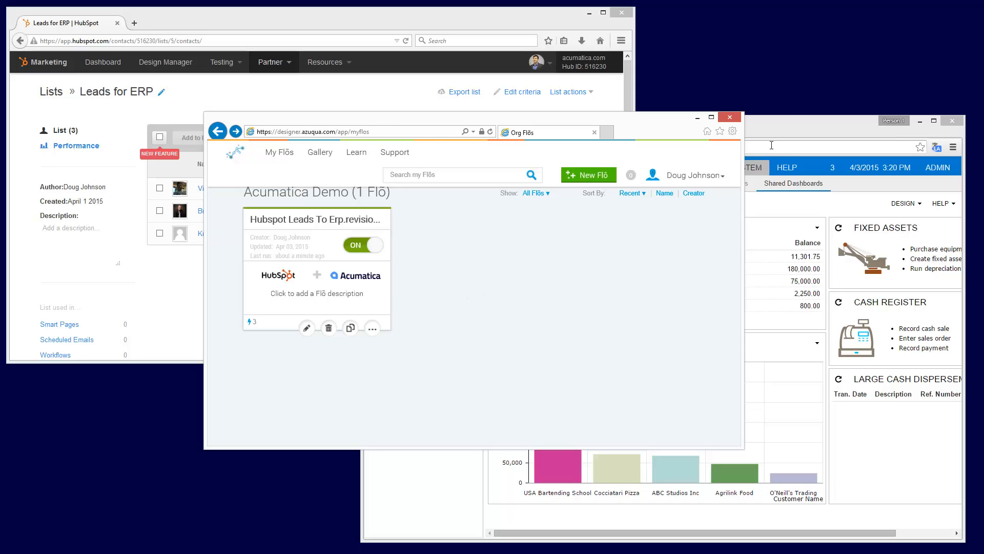
pyautogui.click(792, 121)
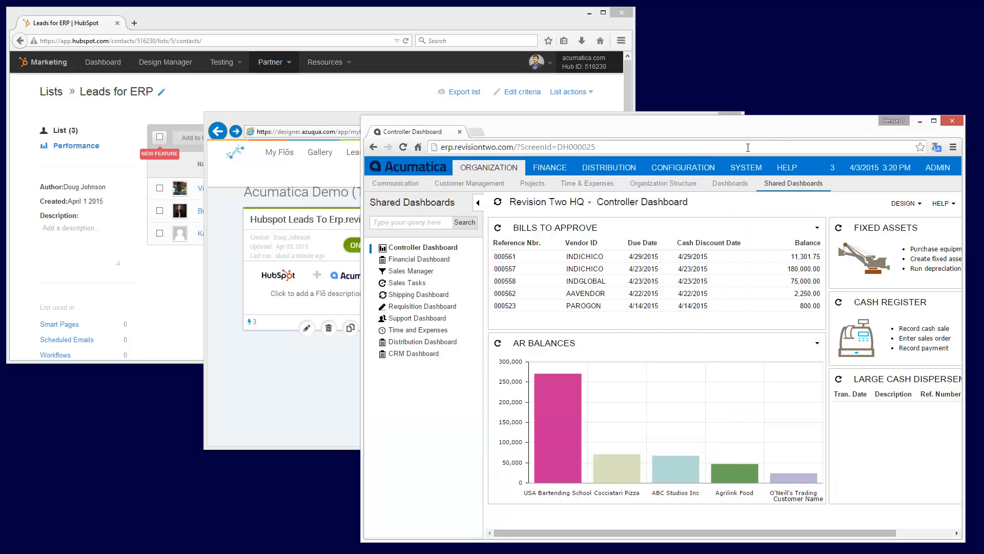
pyautogui.click(470, 185)
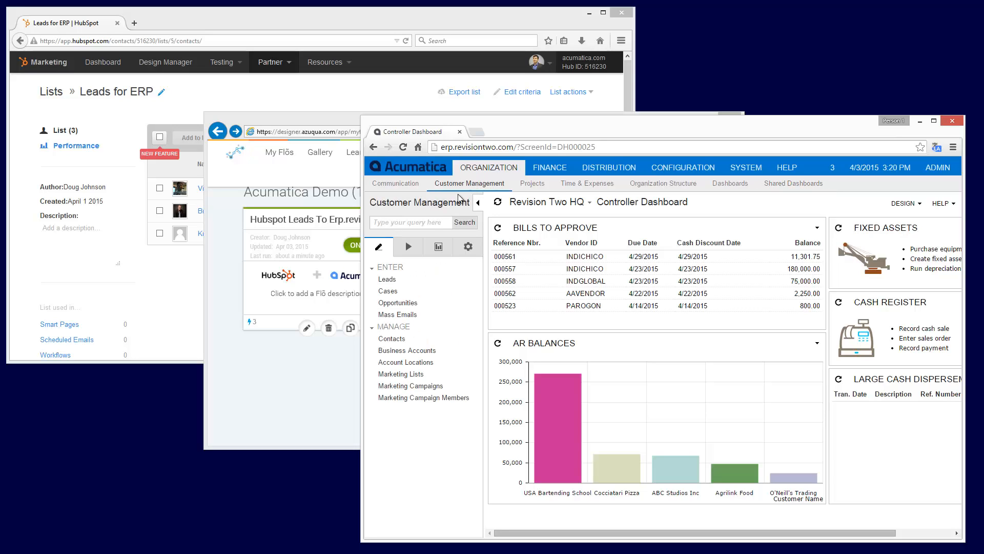
pyautogui.click(416, 221)
pyautogui.write('video')
pyautogui.click(422, 247)
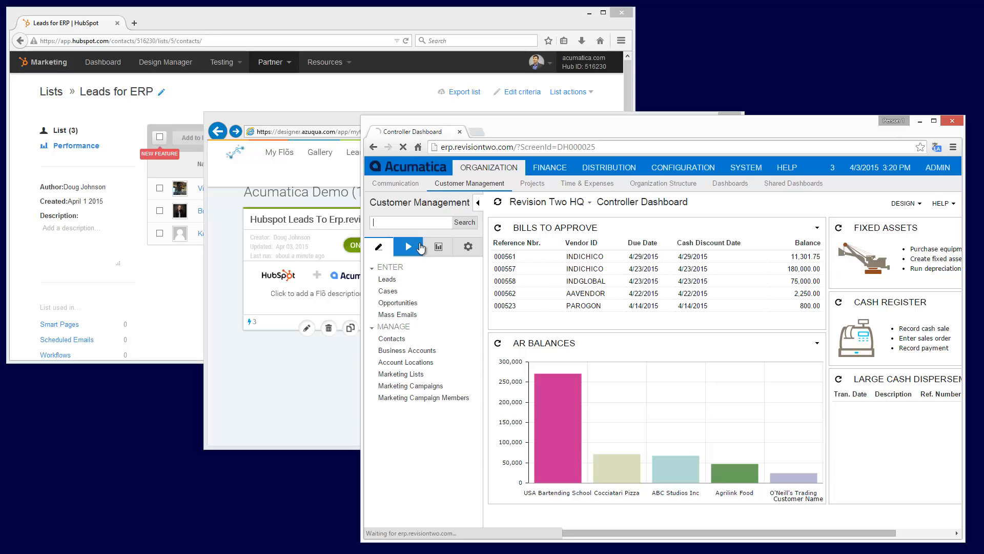
pyautogui.click(531, 262)
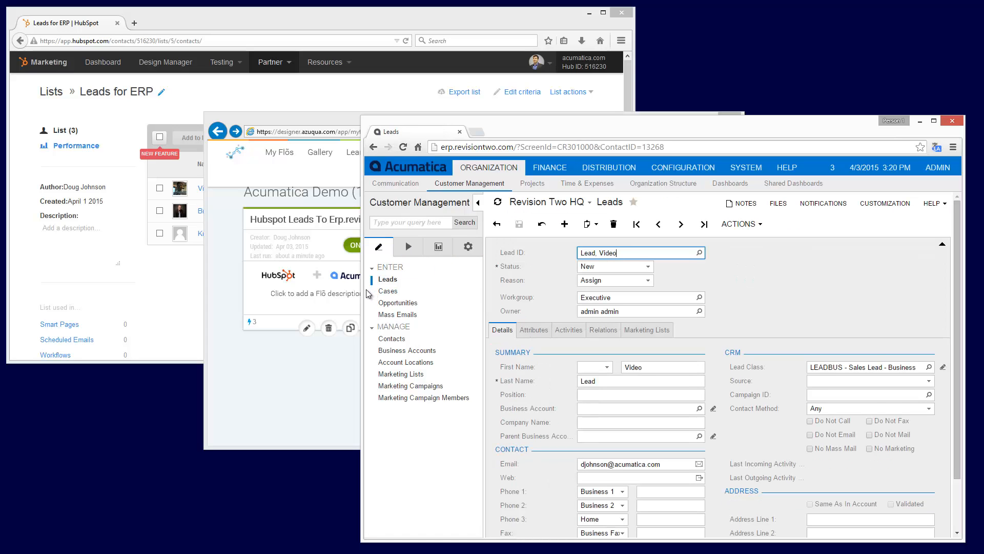
pyautogui.moveTo(362, 286); pyautogui.dragTo(331, 286)
pyautogui.click(697, 295)
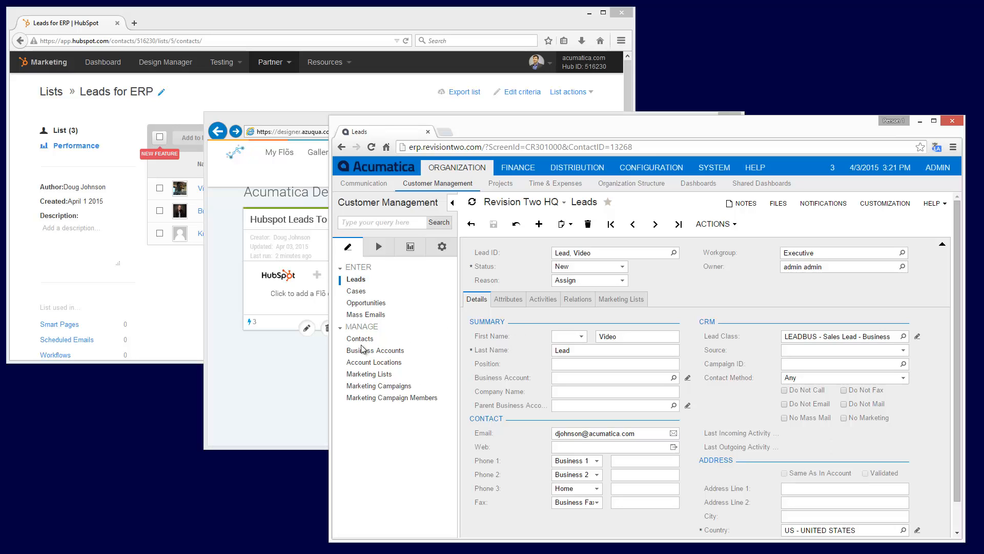
# Switch to Azuqua and create a new Flō with HubSpot's Monitor Contact List as its event
pyautogui.click(305, 364)
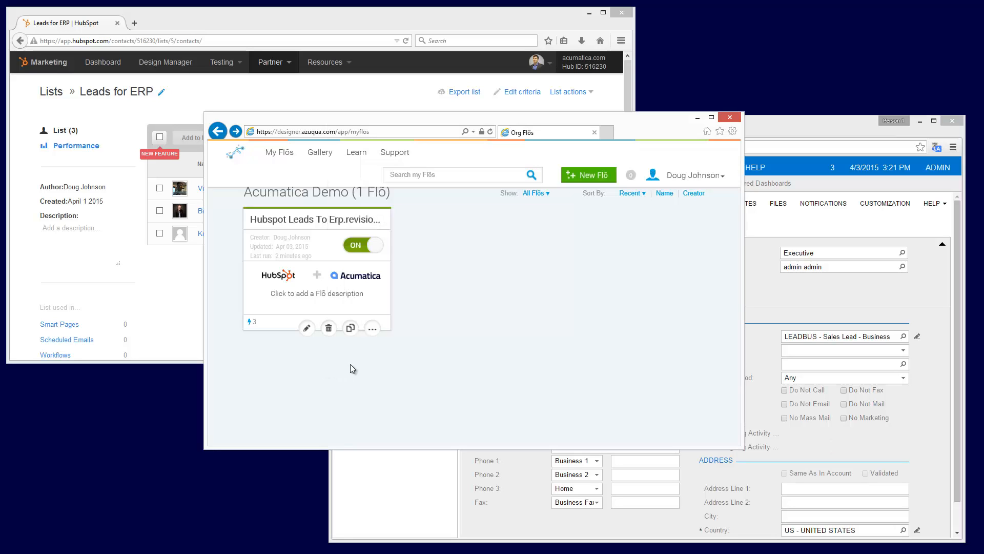
pyautogui.click(584, 178)
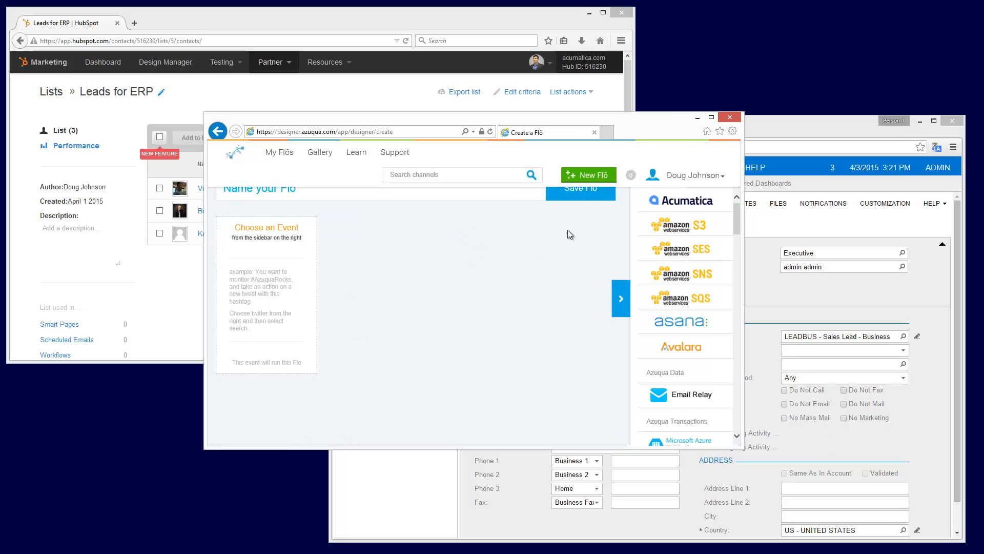
pyautogui.moveTo(736, 215); pyautogui.dragTo(736, 299)
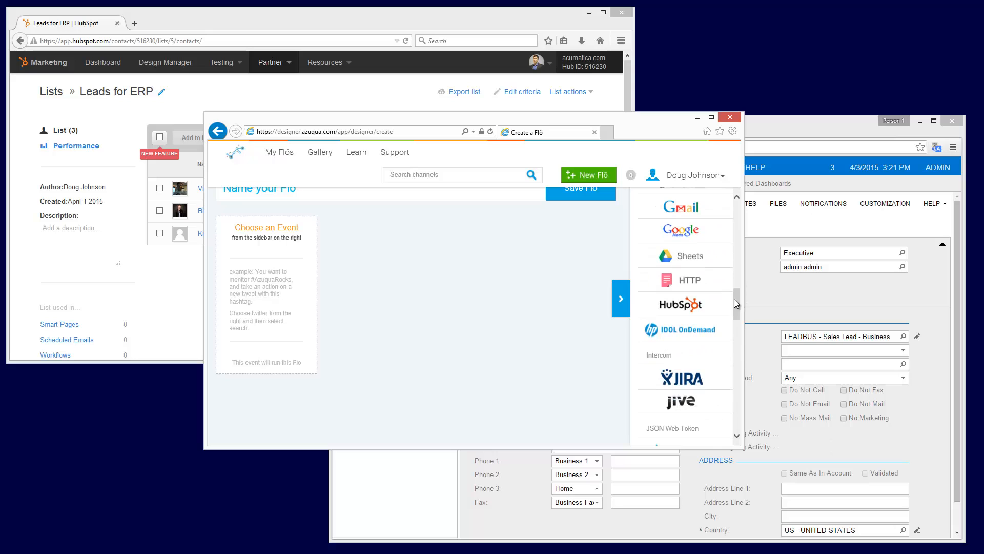
pyautogui.click(703, 305)
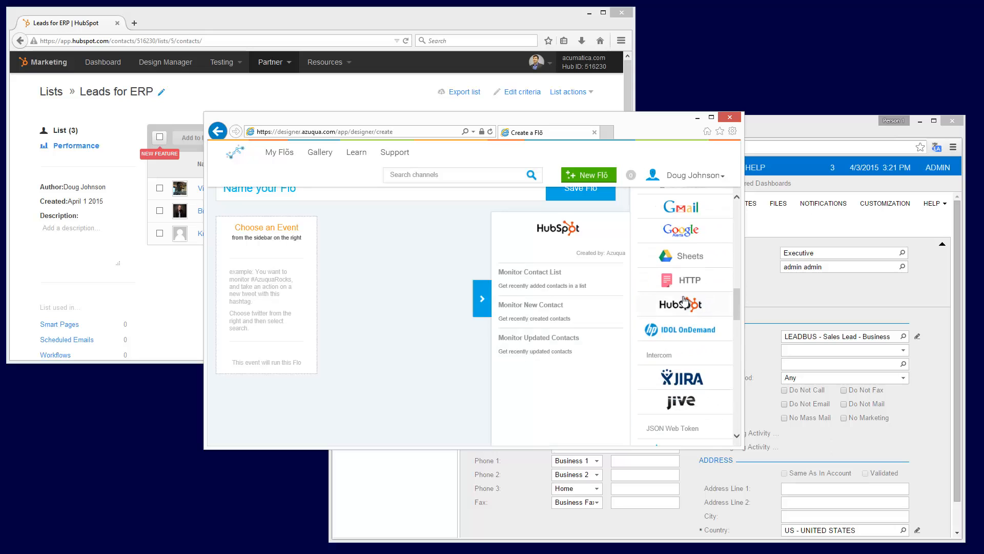
pyautogui.click(545, 281)
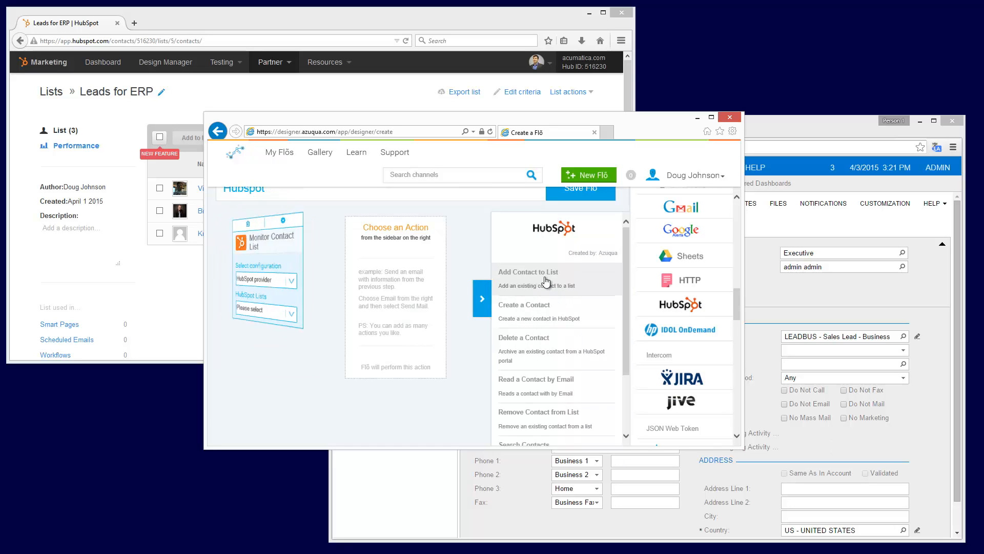
# Set the Monitor Contact List event to the Leads for ERP list and collapse the list of HubSpot actions
pyautogui.click(299, 310)
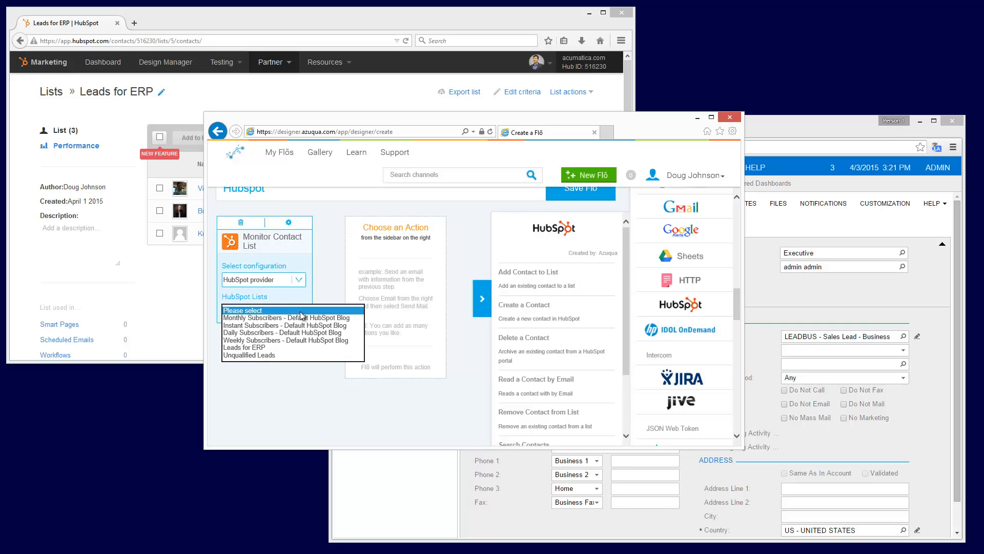
pyautogui.click(269, 346)
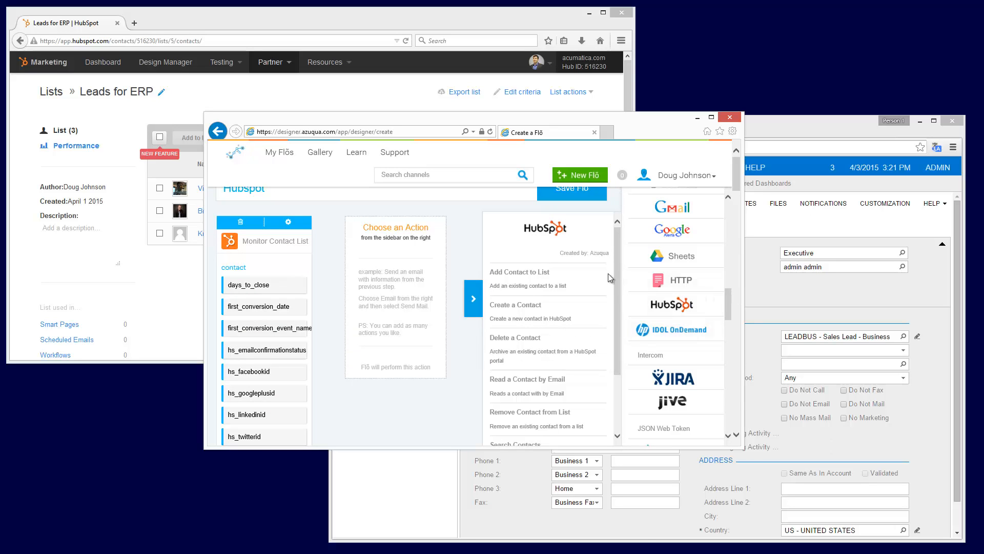
pyautogui.click(473, 299)
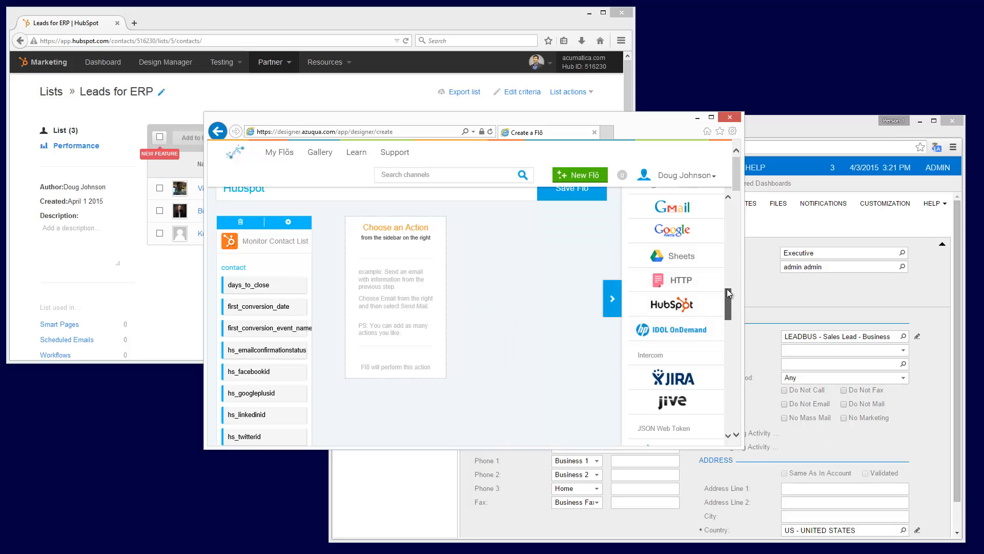
# Add Acumatica's Create action to the Flō for the Leads entity, using the RevisionTwo configuration
pyautogui.moveTo(729, 294); pyautogui.dragTo(695, 205)
pyautogui.click(689, 203)
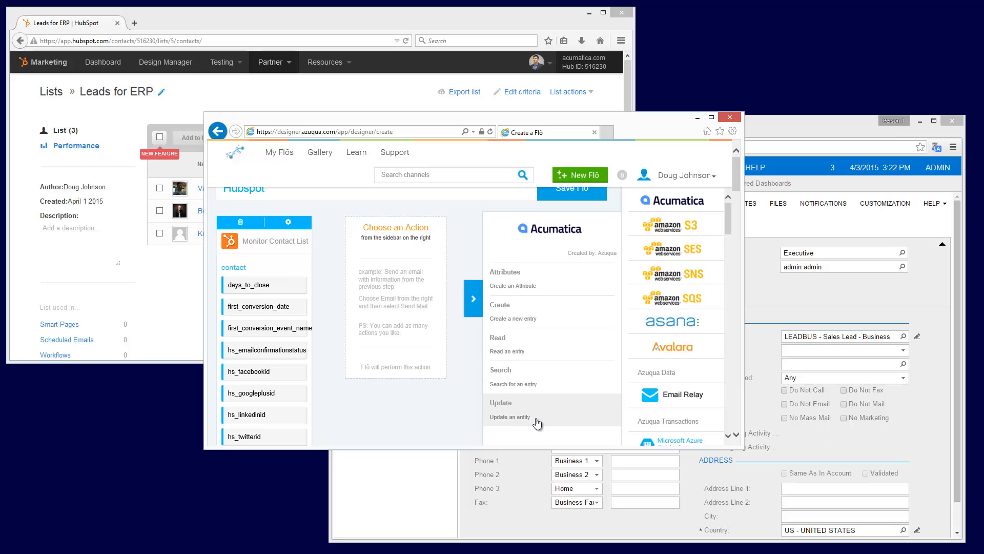
pyautogui.click(530, 315)
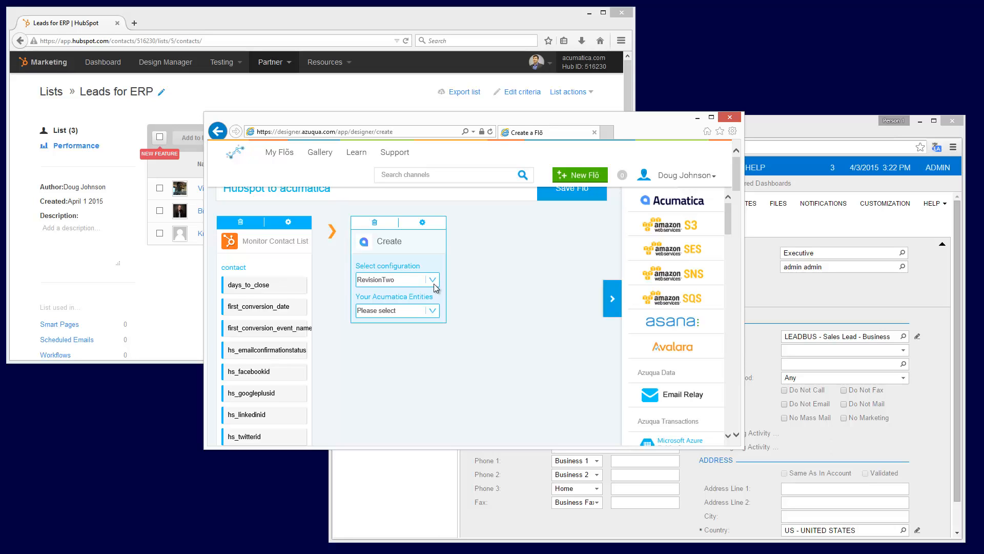
pyautogui.click(432, 311)
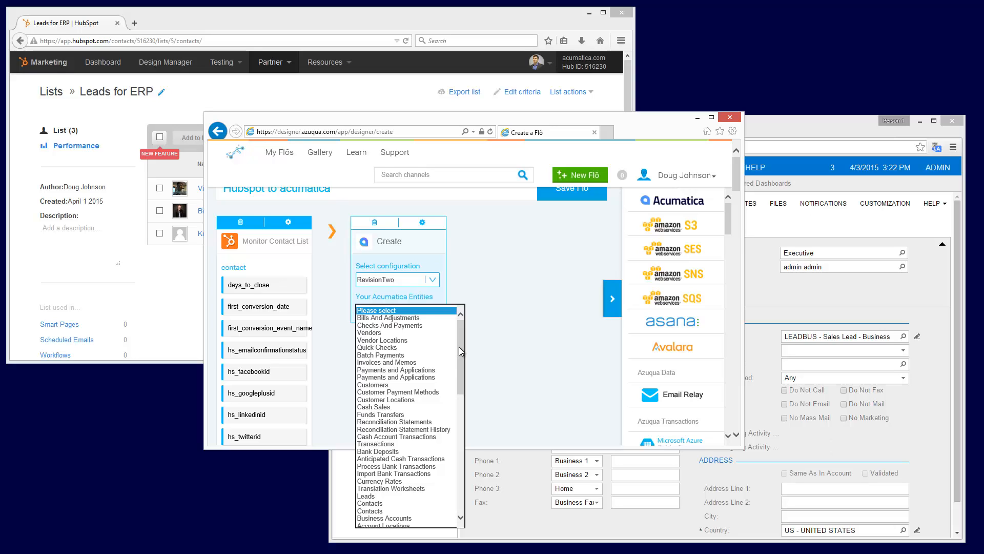
pyautogui.click(415, 496)
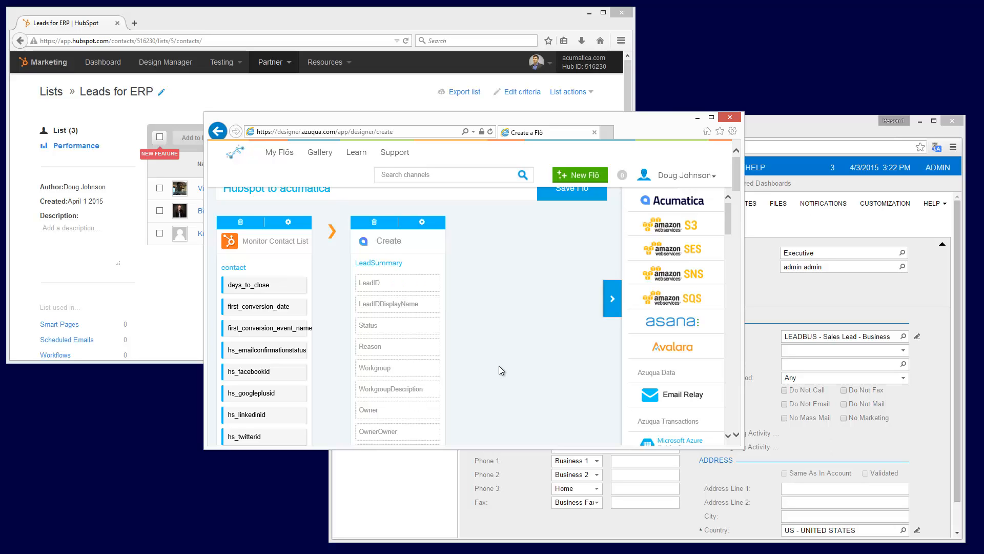
# Map HubSpot's firstname to the Acumatica lead's FirstName field and look through the remaining fields of both cards
pyautogui.scroll(-5, 334, 290)
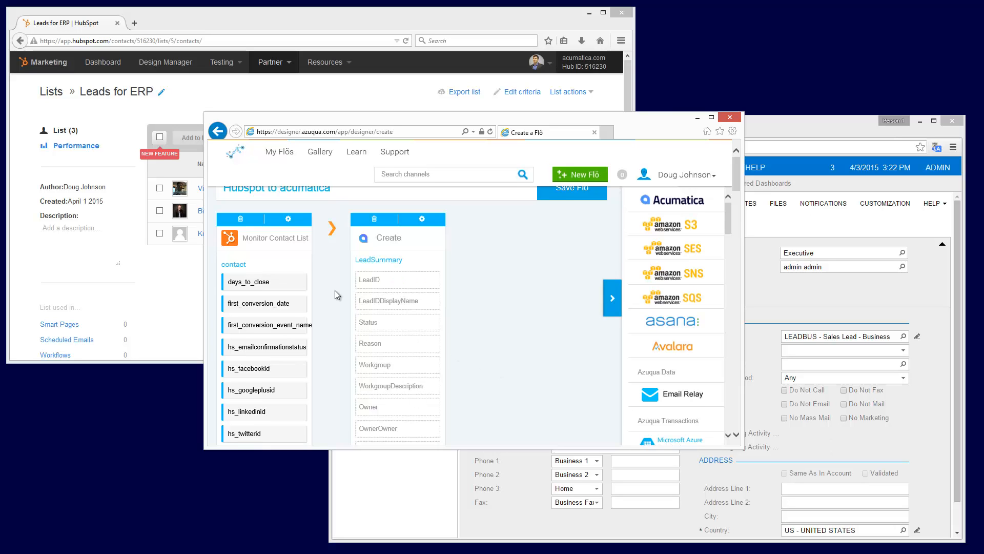
pyautogui.scroll(-10, 334, 290)
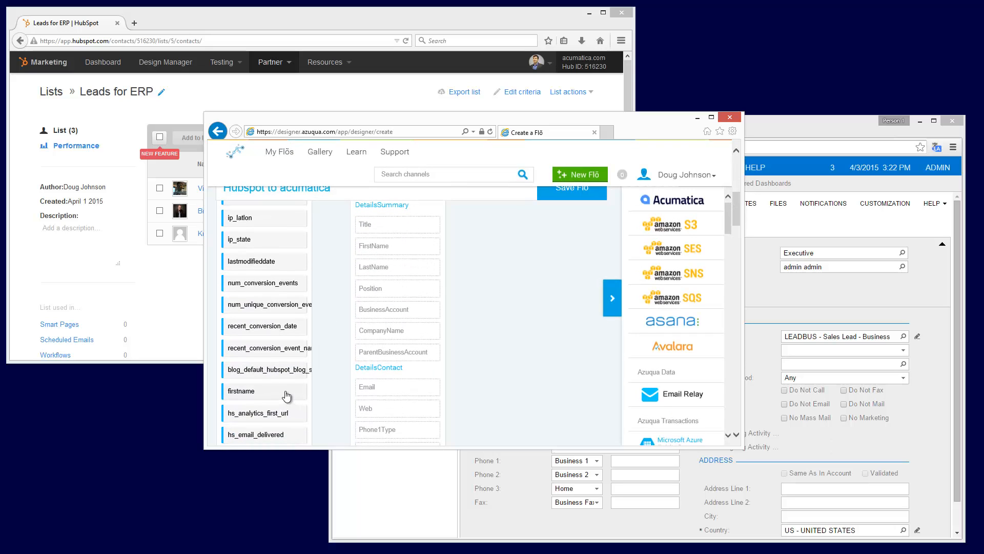
pyautogui.moveTo(287, 394); pyautogui.dragTo(398, 259)
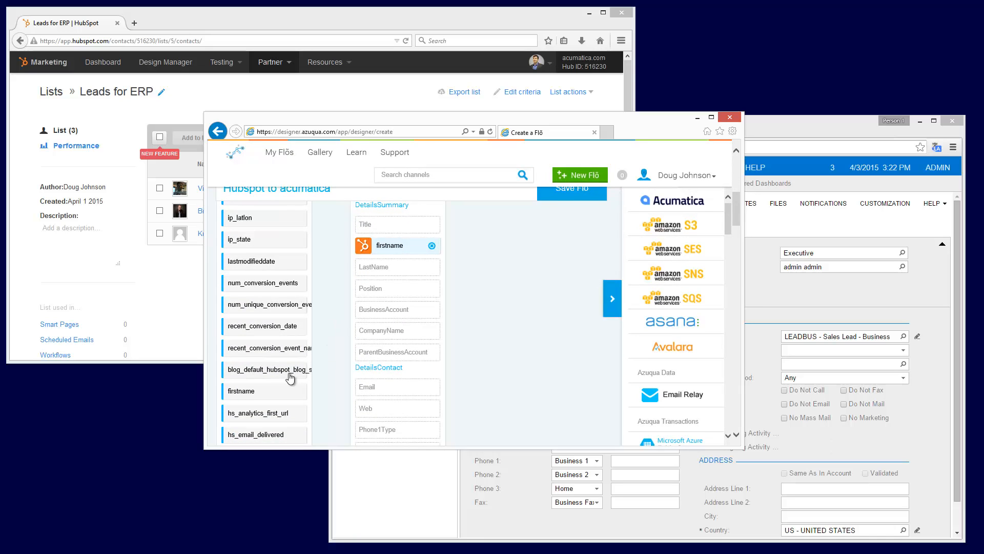
pyautogui.scroll(-12, 289, 378)
pyautogui.scroll(-5, 289, 377)
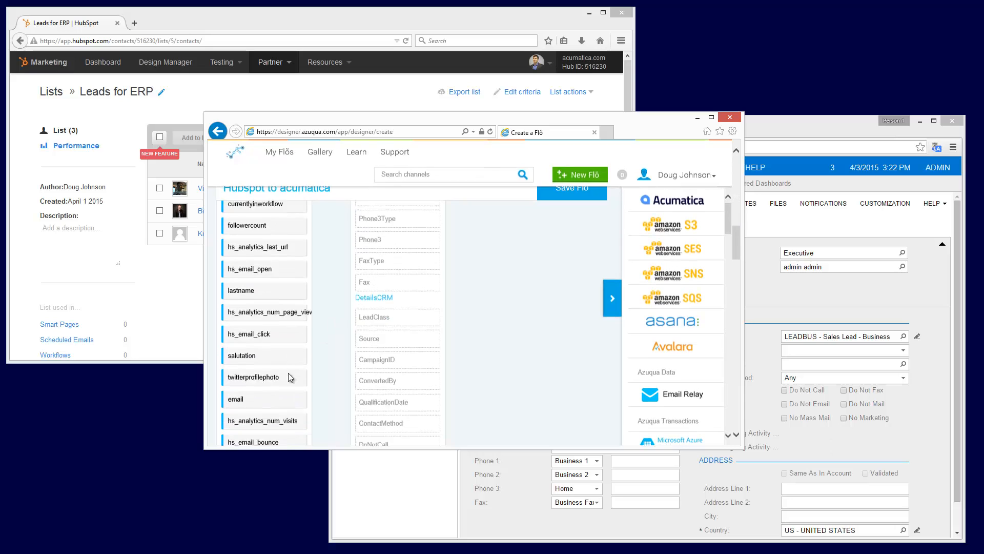
pyautogui.moveTo(301, 351); pyautogui.dragTo(491, 321)
pyautogui.scroll(14, 515, 275)
pyautogui.scroll(5, 514, 279)
pyautogui.scroll(6, 491, 322)
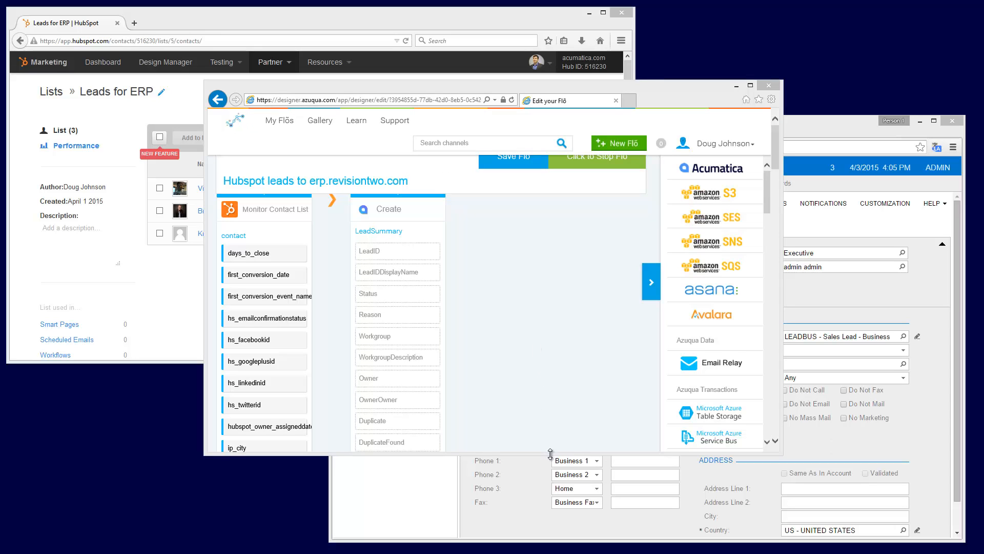
# Enlarge the Azuqua window downwards and create a new Flō with Acumatica's Monitor as its event
pyautogui.moveTo(550, 453); pyautogui.dragTo(550, 498)
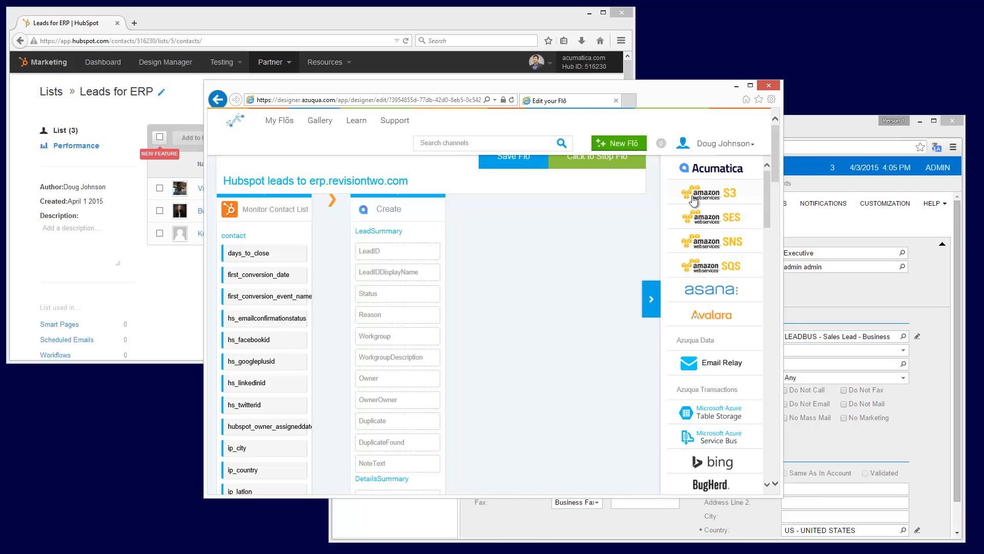
pyautogui.click(619, 143)
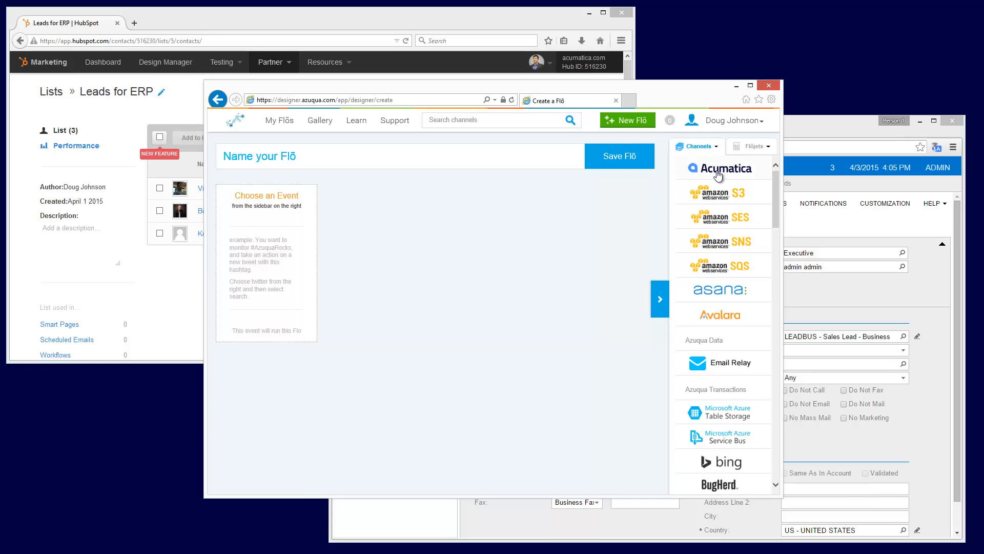
pyautogui.click(718, 175)
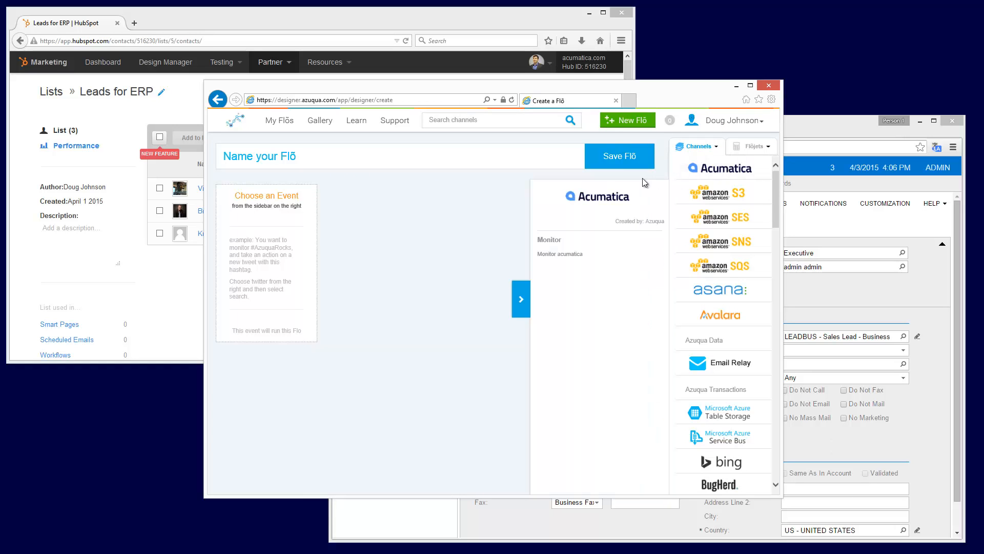
pyautogui.click(581, 251)
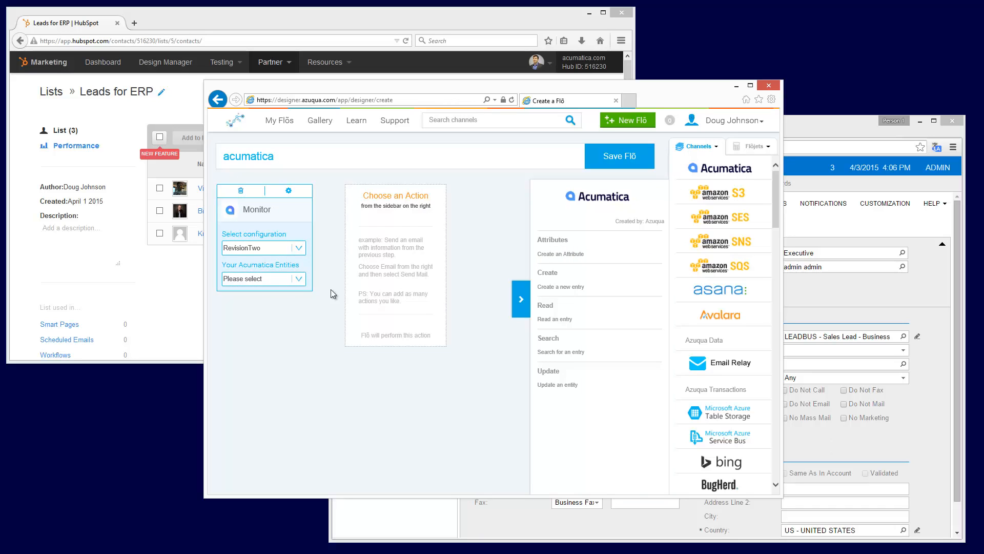
# Start a new configuration for the Acumatica Monitor event, entering the user name admin and the account password
pyautogui.click(298, 249)
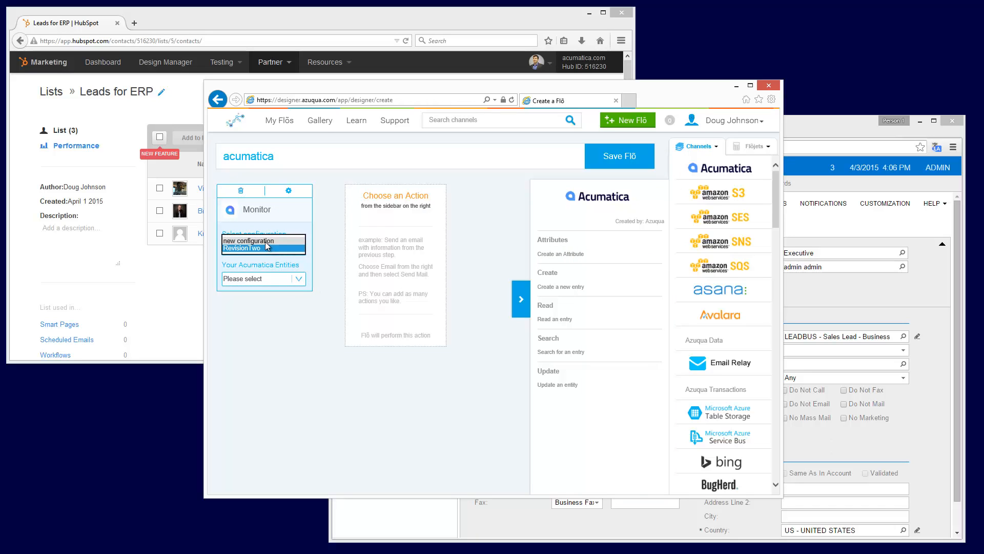
pyautogui.click(266, 242)
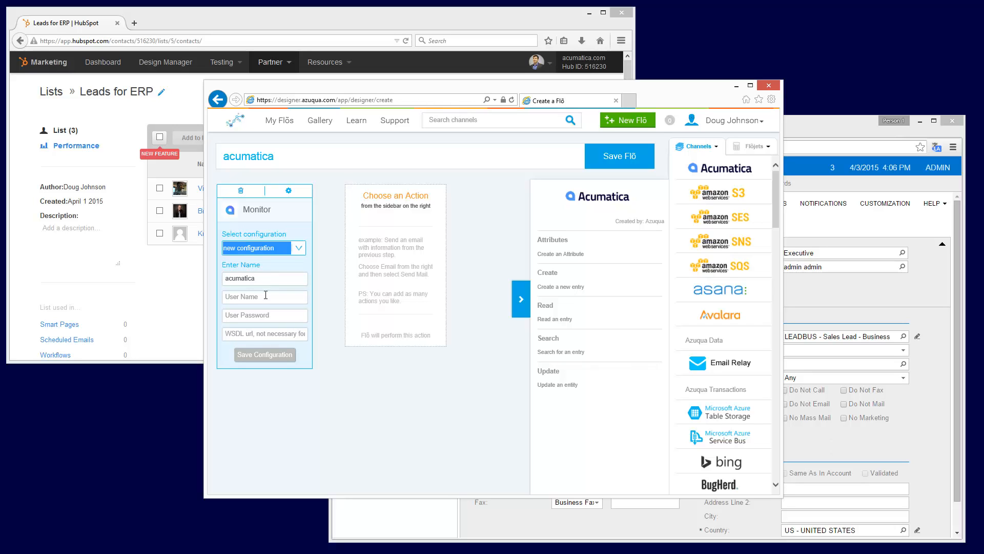
pyautogui.click(266, 294)
pyautogui.write('admin')
pyautogui.press('Tab')
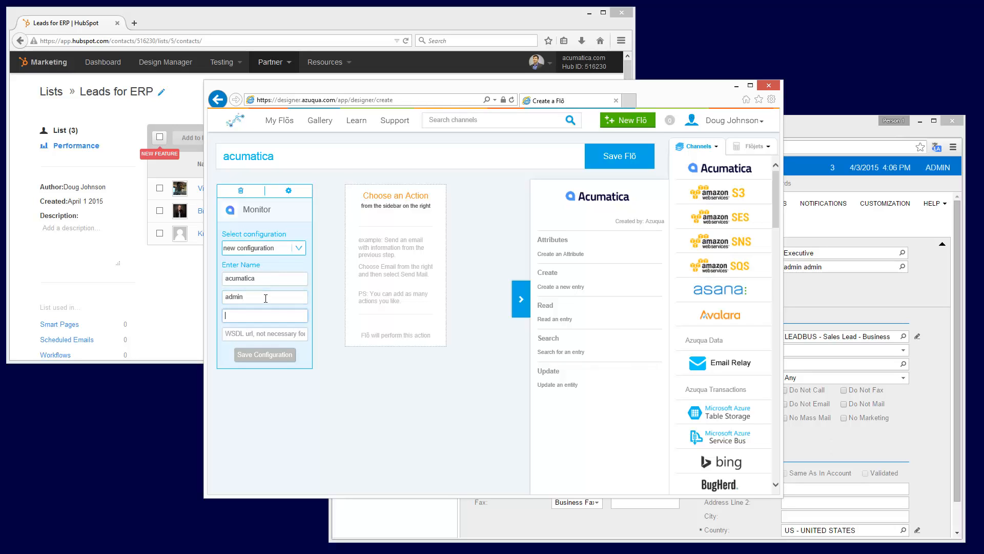
pyautogui.write('••••••')
pyautogui.click(242, 332)
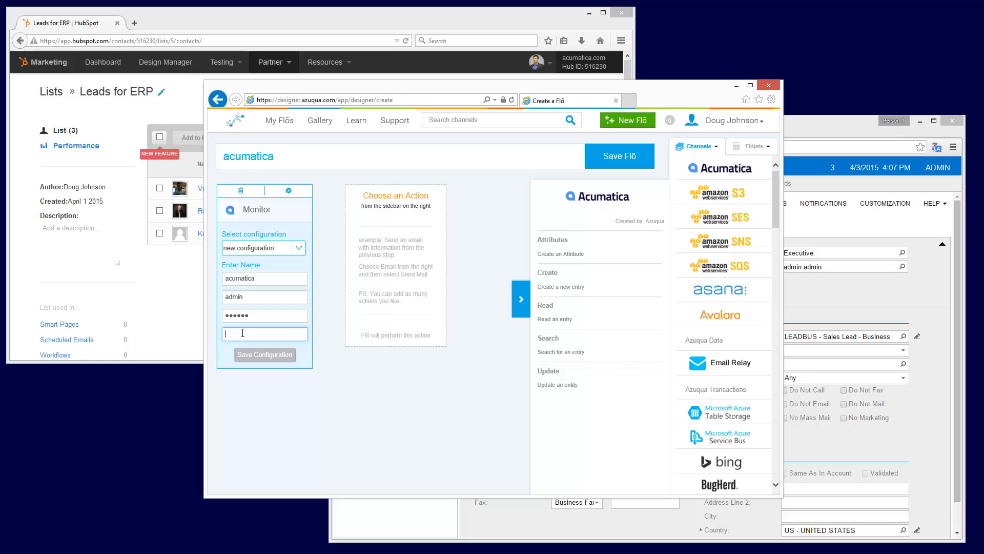
# Switch to Acumatica and open the WSDL service description of the Site Map screen's web service
pyautogui.click(817, 120)
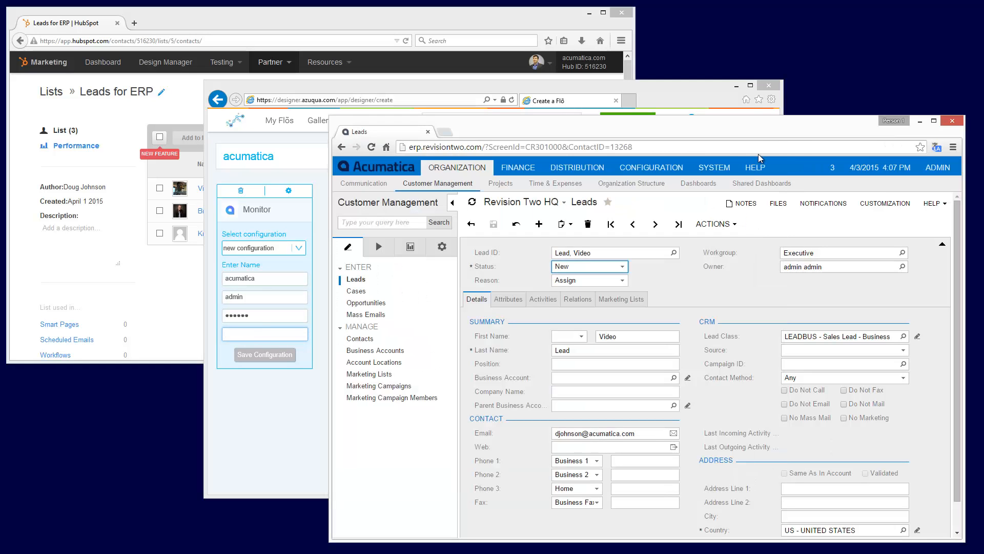
pyautogui.click(714, 169)
pyautogui.click(513, 183)
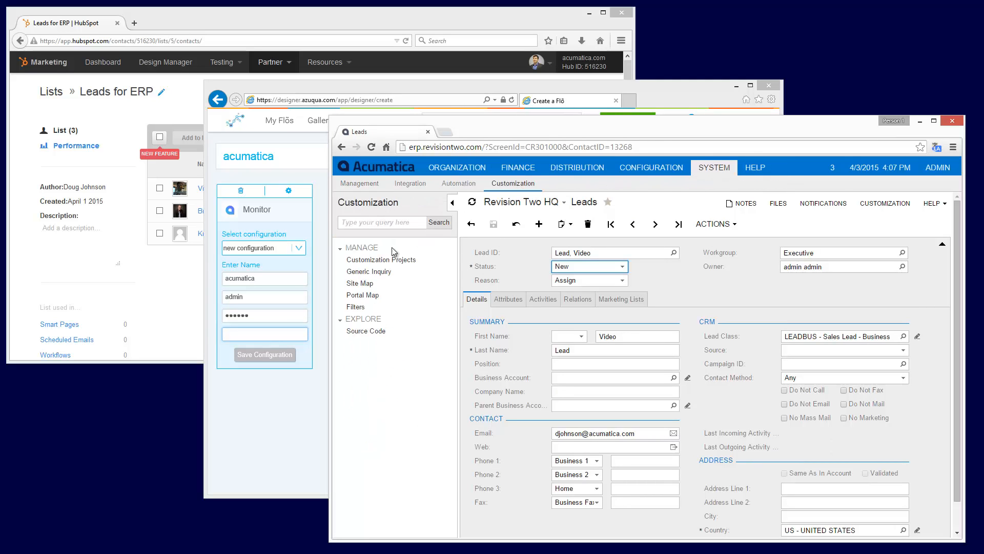
pyautogui.click(353, 283)
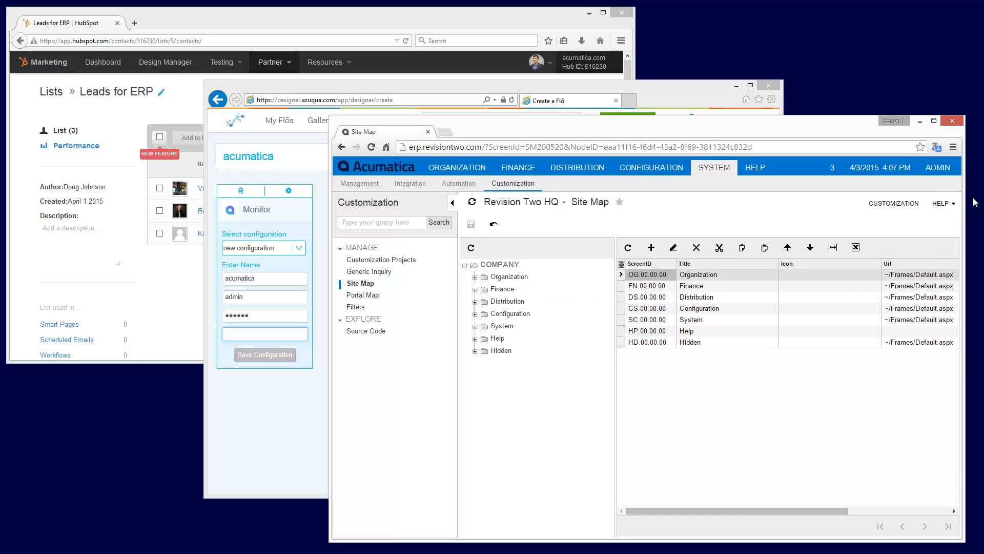
pyautogui.click(955, 203)
pyautogui.click(916, 248)
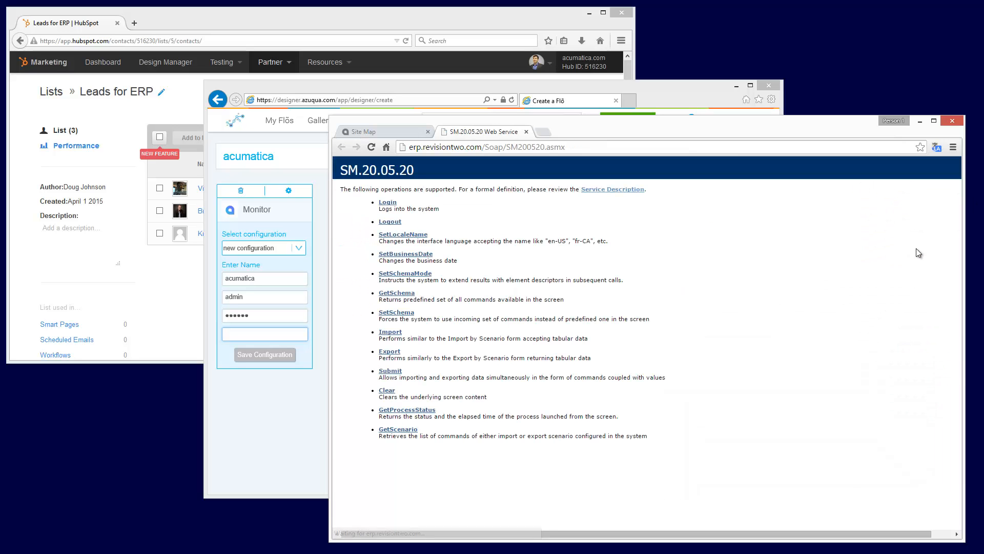
pyautogui.click(622, 190)
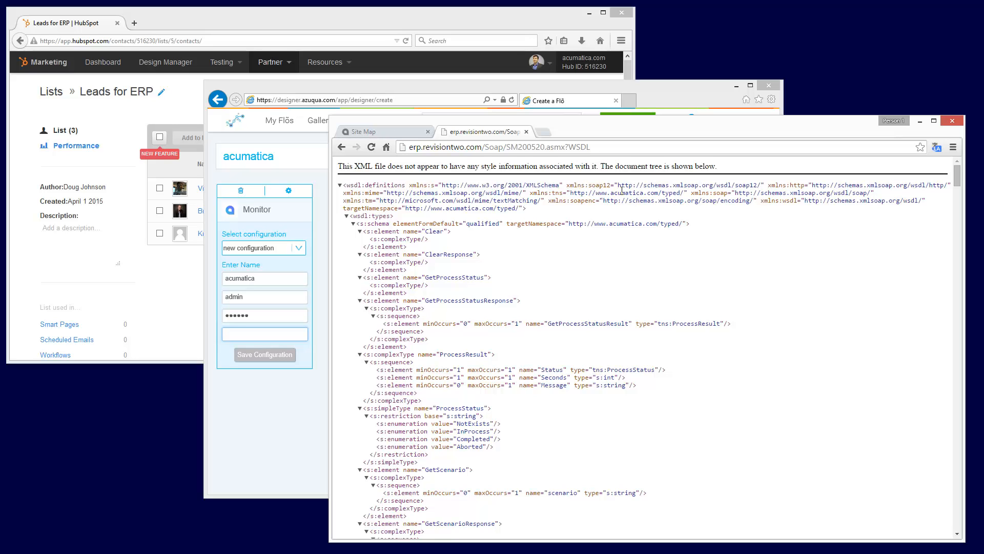
# Copy the WSDL address into the Azuqua configuration's URL field, change its screen ID to SM200529, and save the configuration
pyautogui.click(554, 148)
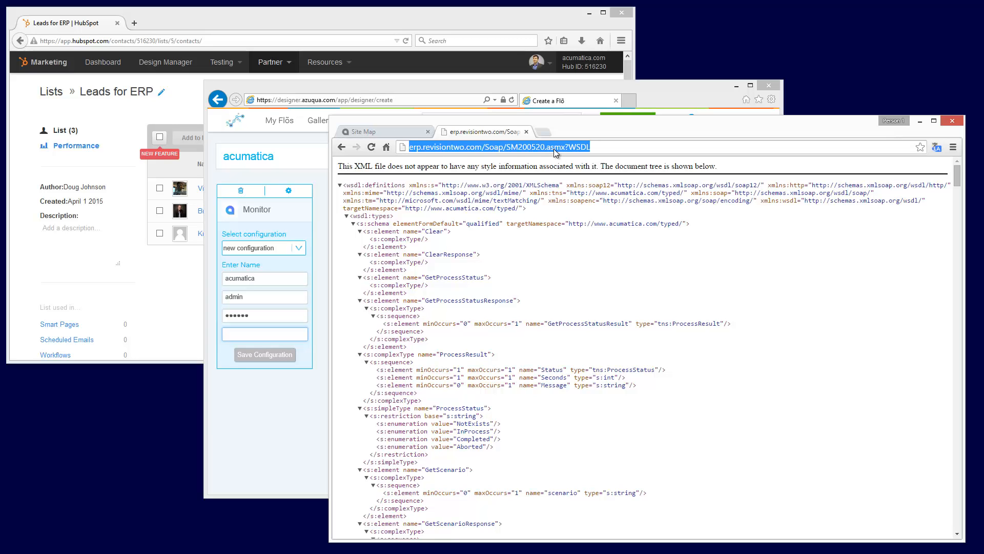
pyautogui.hotkey('ctrl', 'c')
pyautogui.click(269, 336)
pyautogui.hotkey('ctrl', 'v')
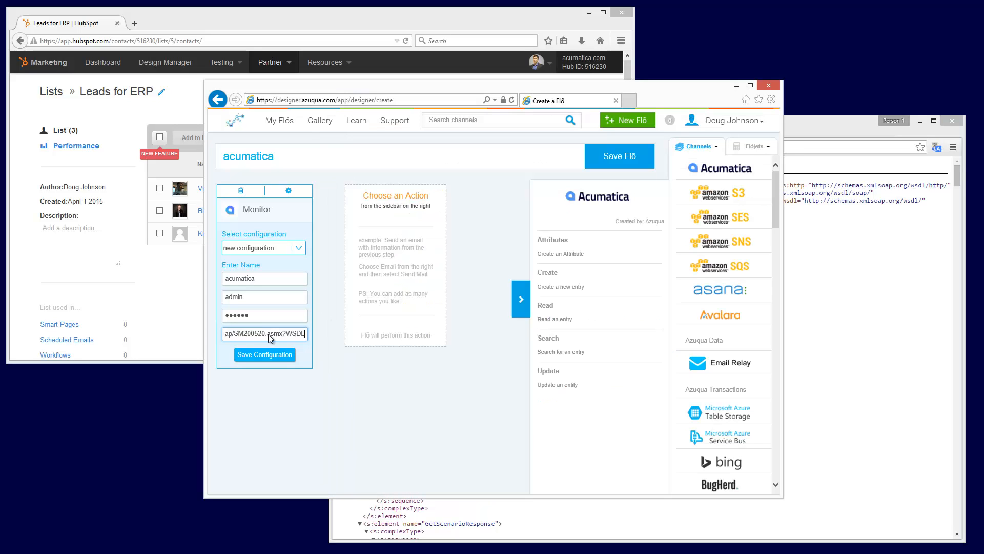
pyautogui.hotkey('shift', 'Right')
pyautogui.write('9')
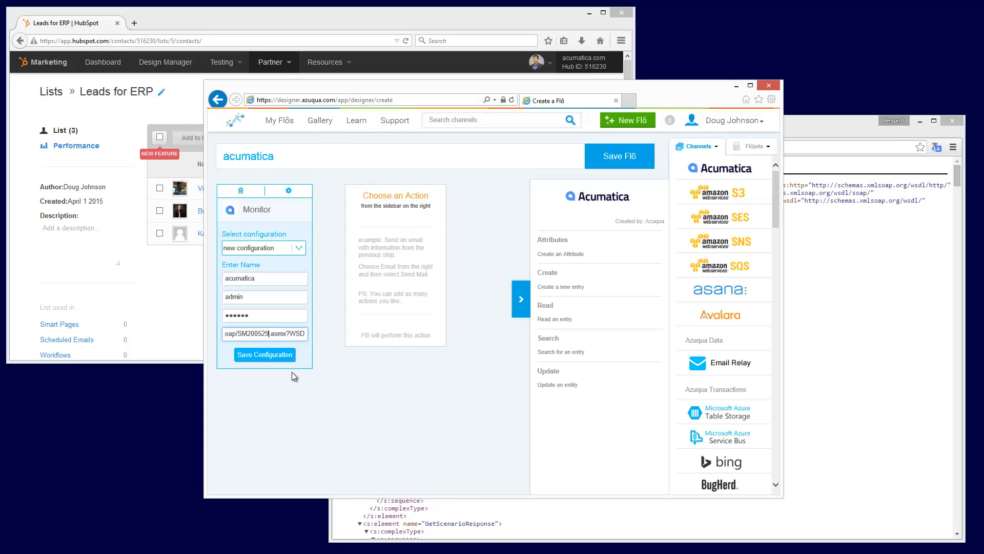
pyautogui.click(264, 355)
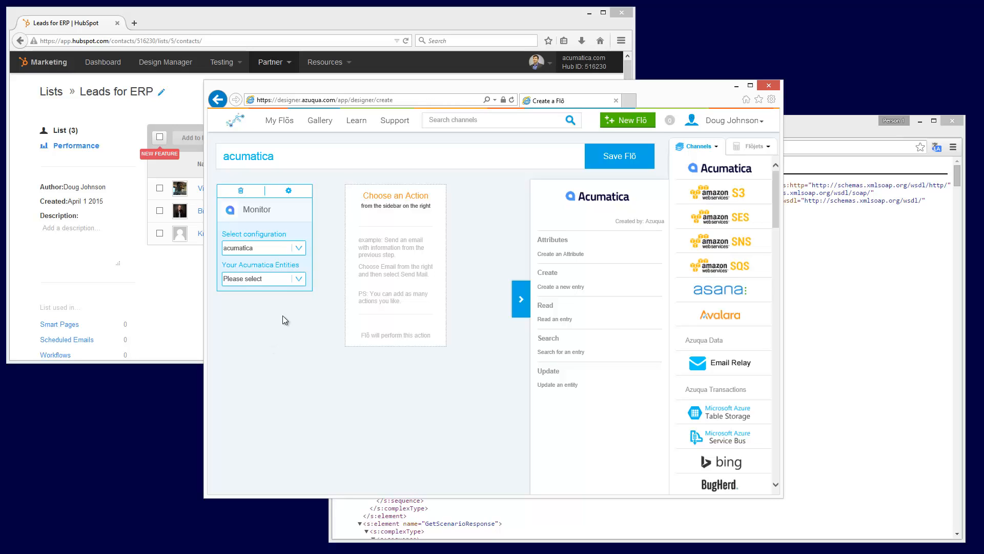
# Open the Monitor event's list of Acumatica entities to examine the available choices
pyautogui.click(297, 279)
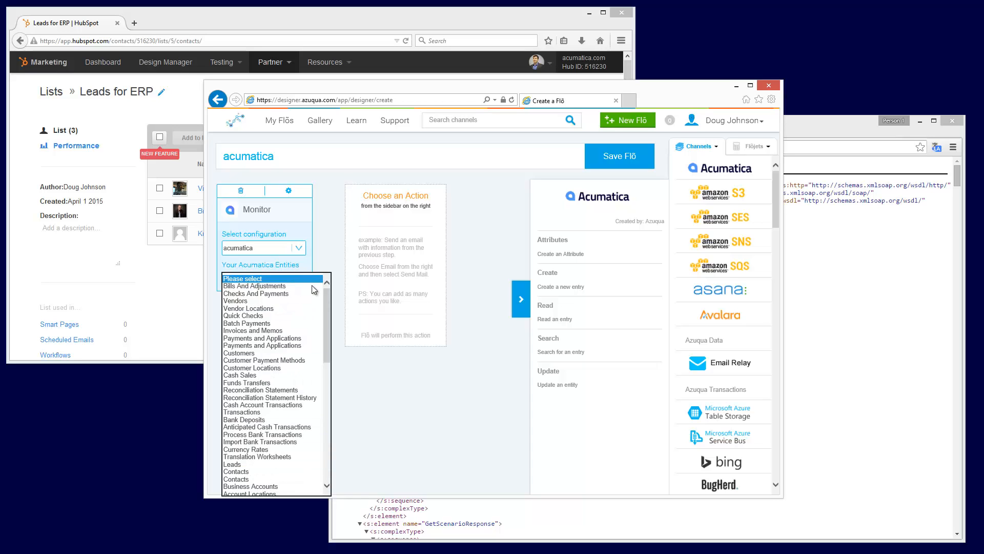
pyautogui.moveTo(327, 297)
pyautogui.mouseDown()
pyautogui.moveTo(334, 379)
pyautogui.moveTo(325, 419)
pyautogui.moveTo(327, 292)
pyautogui.mouseUp()
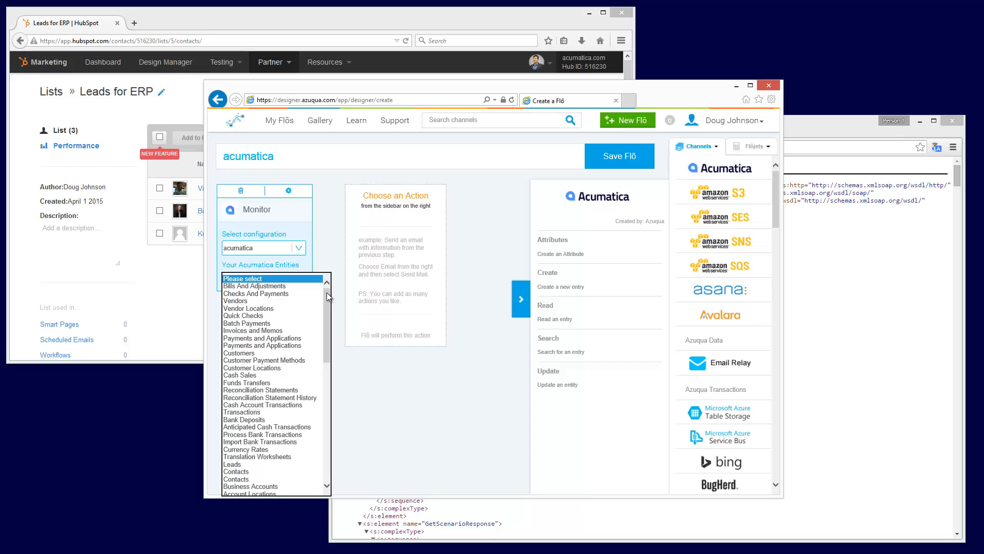